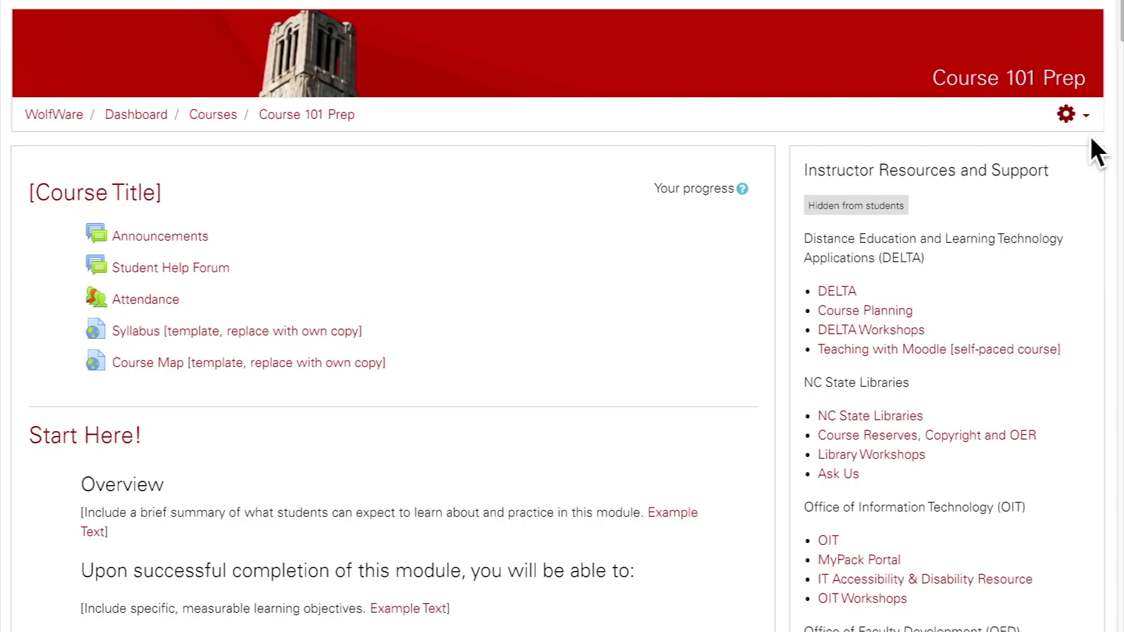
Step: Open the administration gear menu on the Course 101 Prep course page
click(1086, 128)
Step: Turn course editing on and open the Concept Check Quiz
key(Escape)
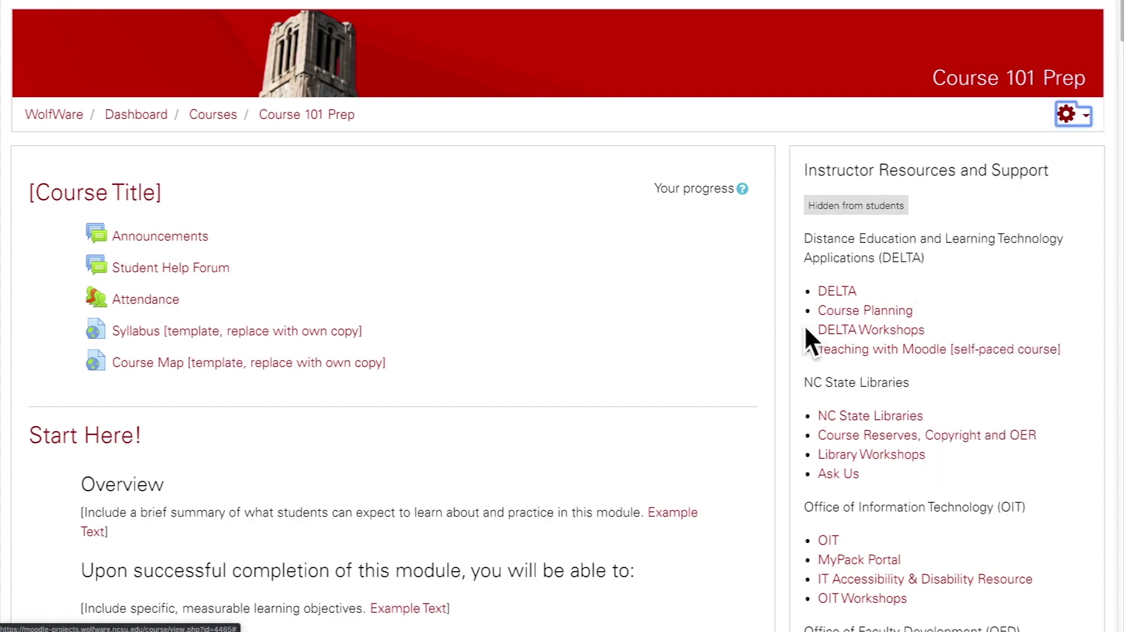
scroll(757, 339, down, 10)
scroll(747, 337, down, 20)
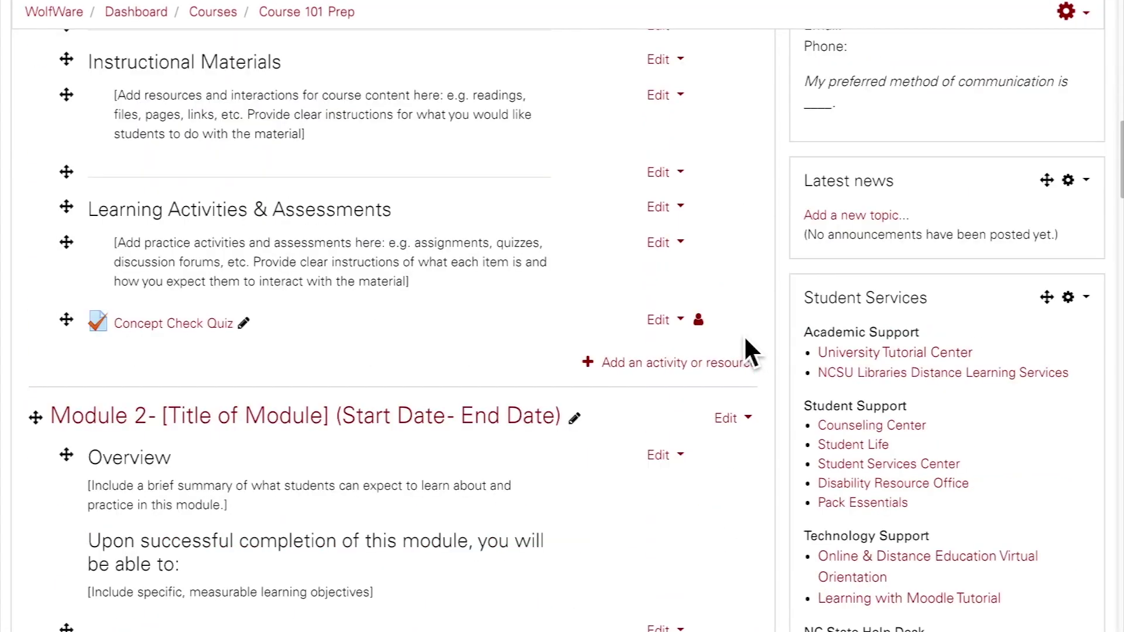
click(214, 325)
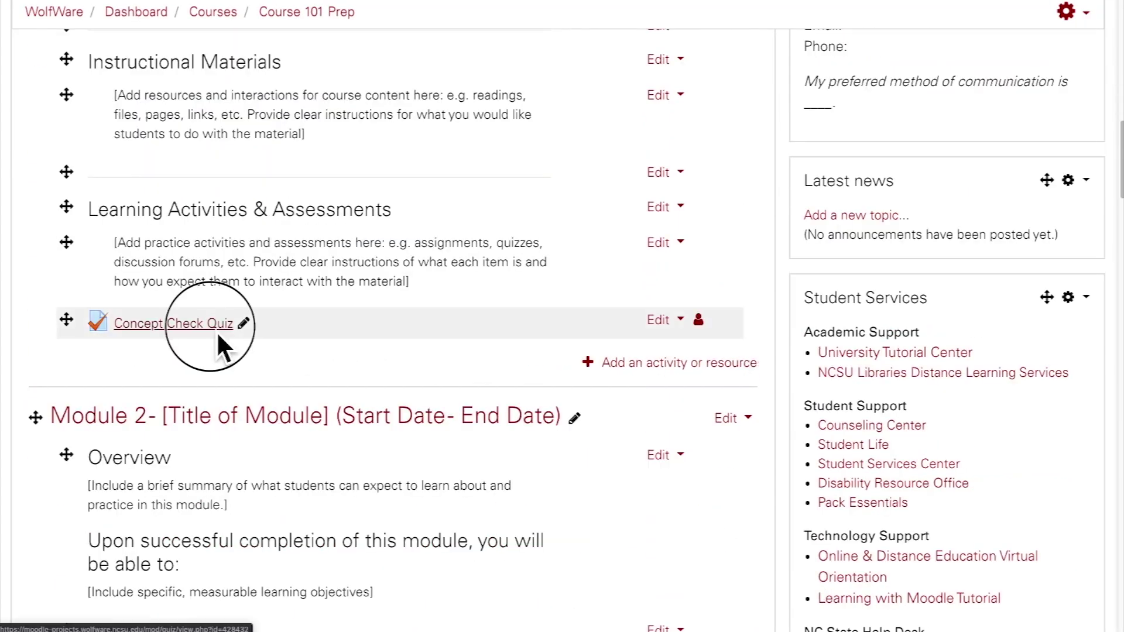
Step: Open the Edit quiz page for Concept Check Quiz via its gear menu
scroll(238, 343, down, 4)
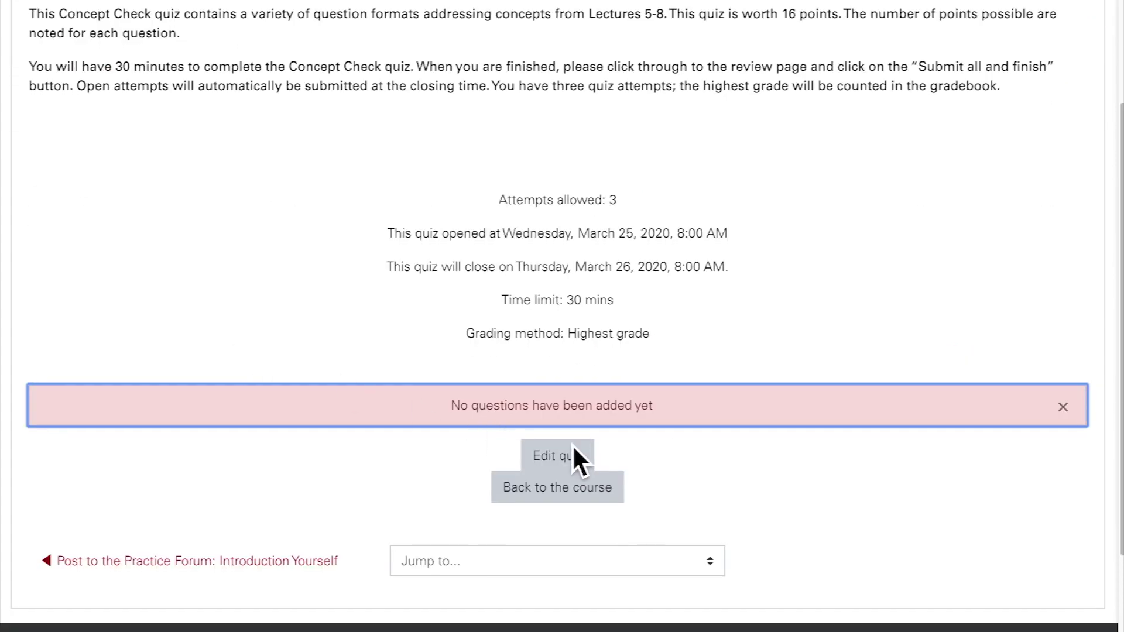
scroll(990, 172, up, 4)
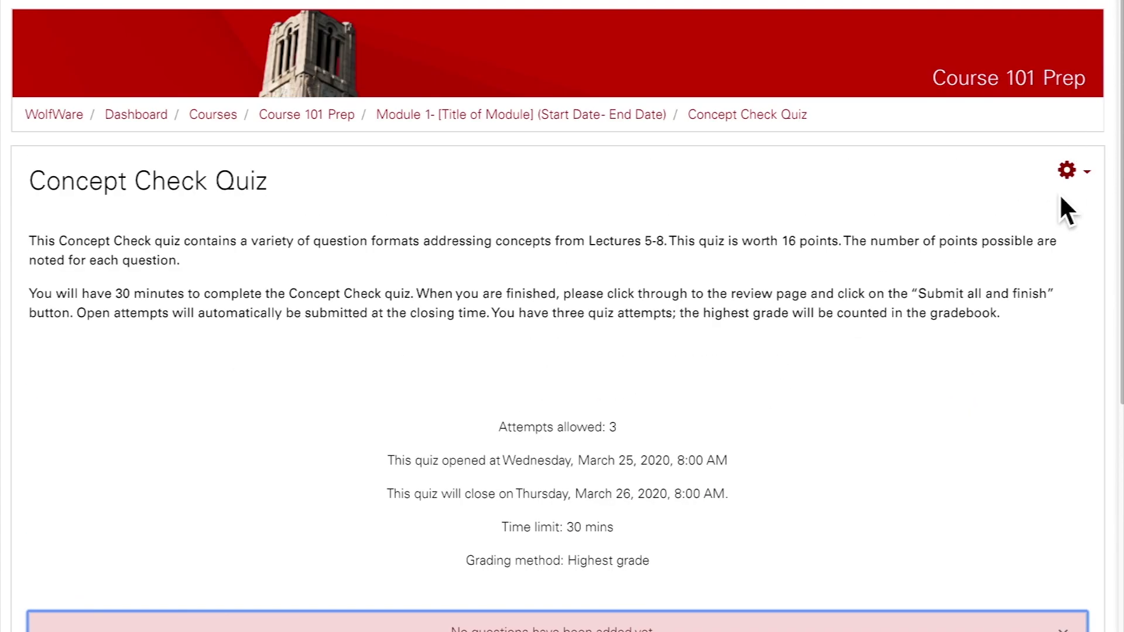
click(1067, 170)
click(944, 285)
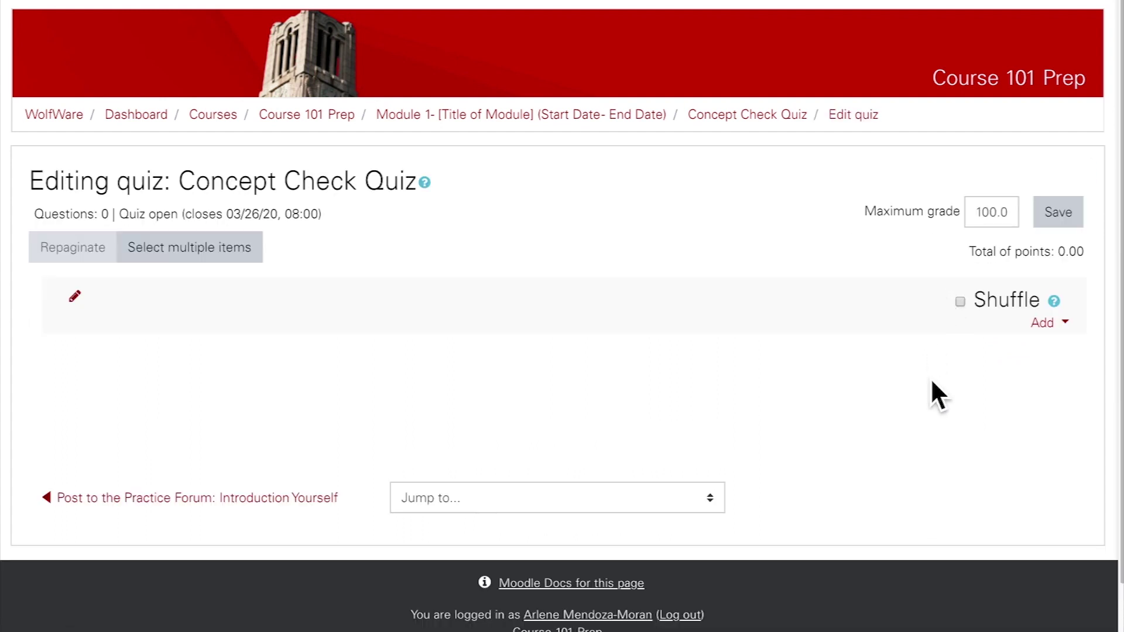
Step: Start adding a new Multiple choice question to Concept Check Quiz
click(1065, 331)
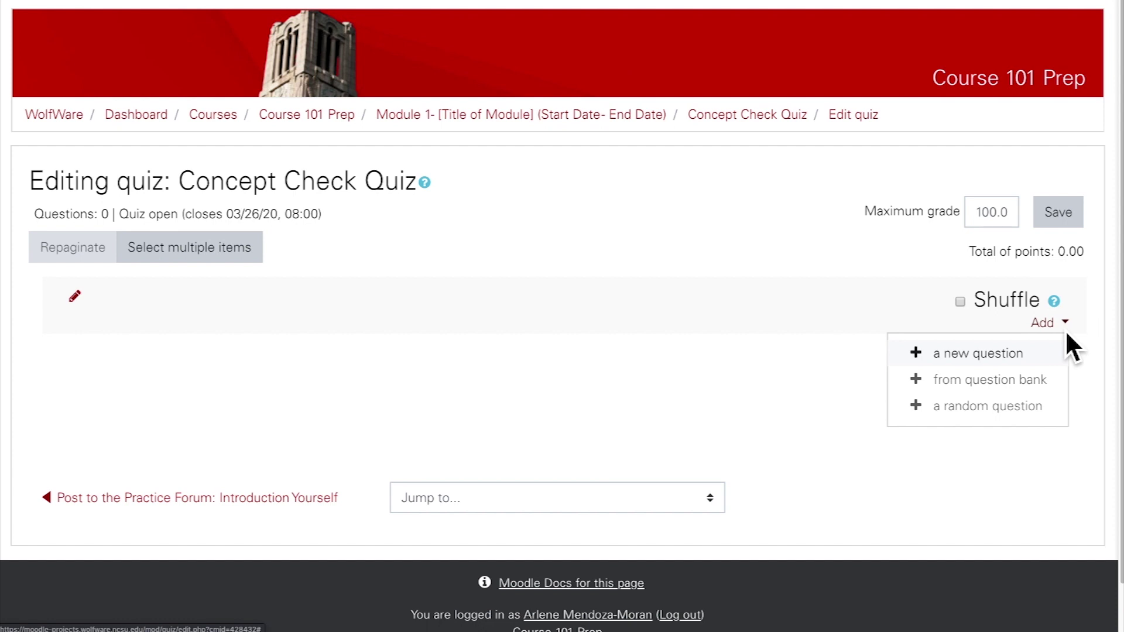
click(1041, 353)
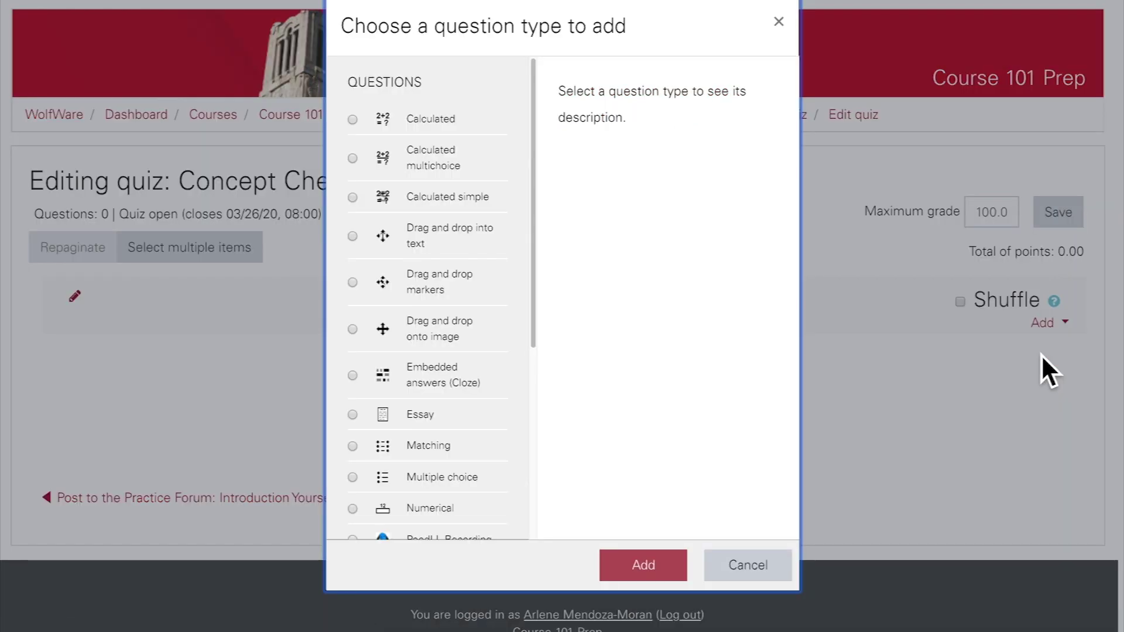
scroll(494, 410, down, 3)
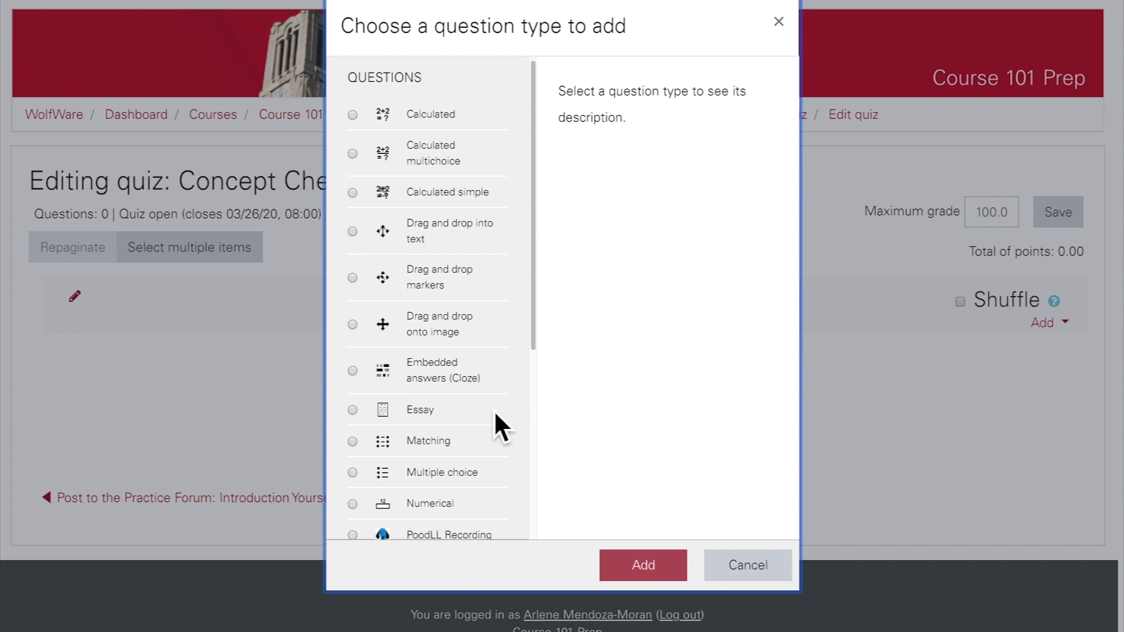
scroll(495, 411, down, 3)
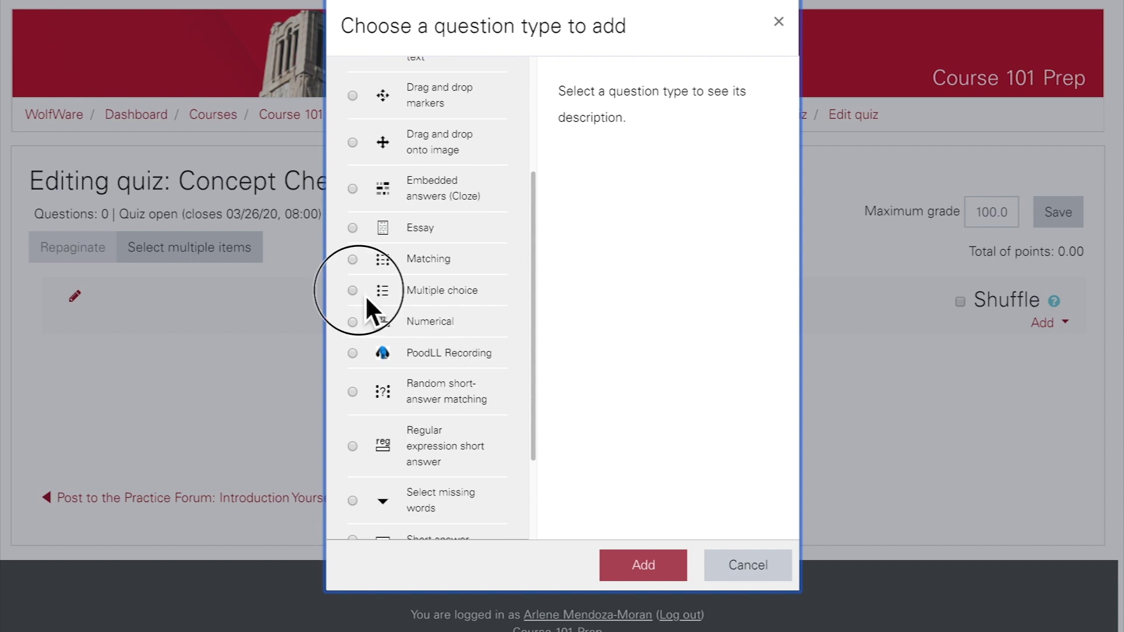
click(364, 294)
click(635, 559)
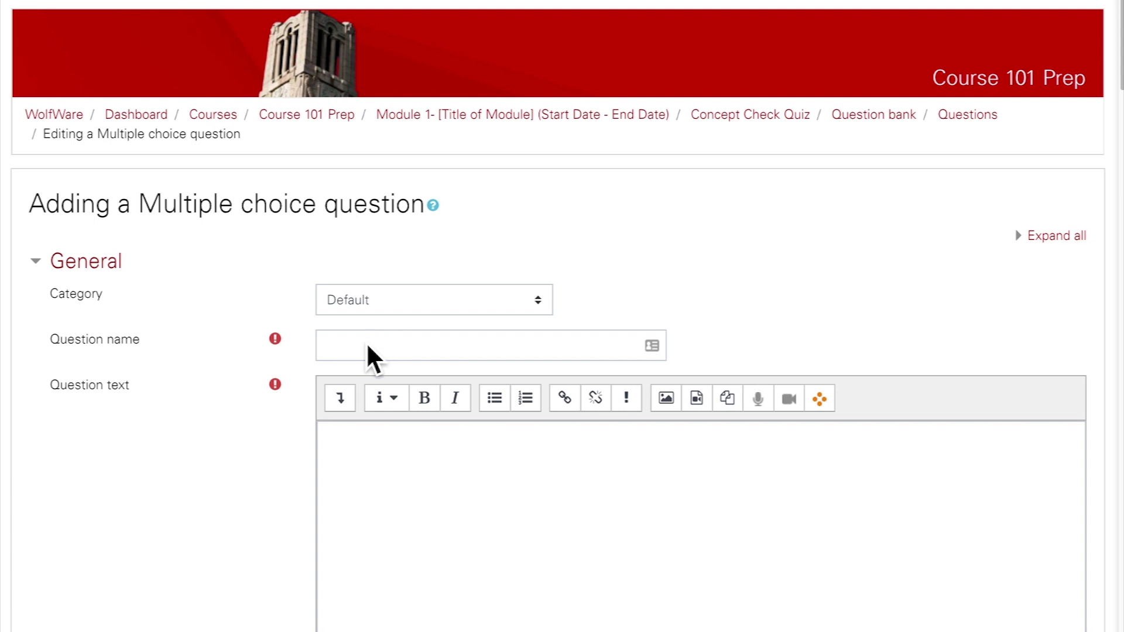
Step: Name the question 'Microbes' and paste the text 'Which of the following is NOT a microbe?'
click(365, 351)
text(Microbes)
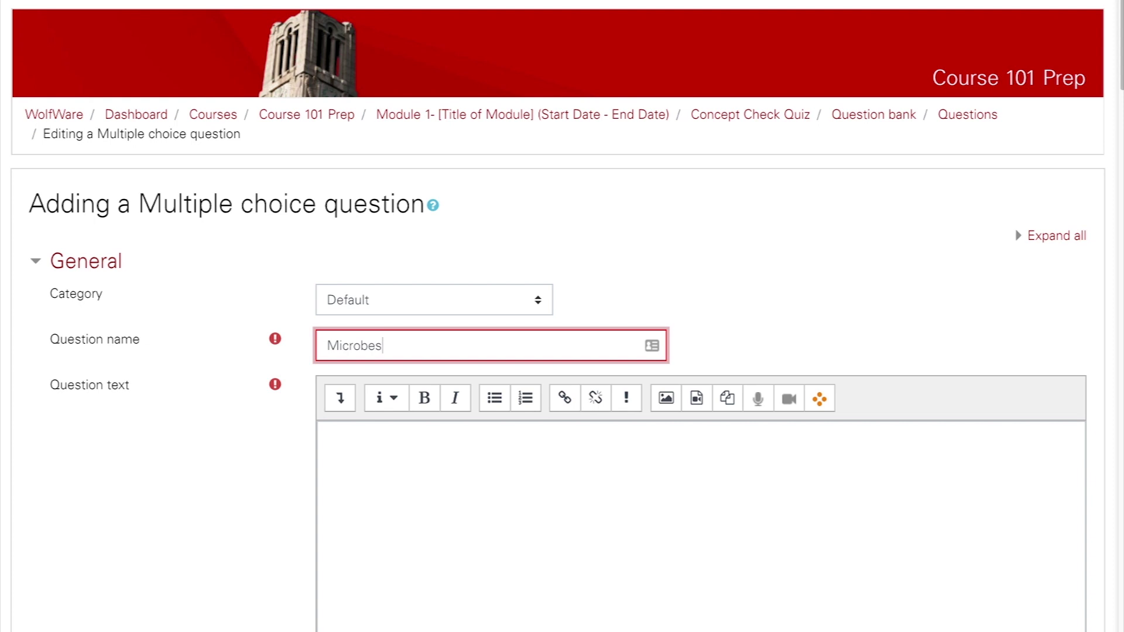
click(334, 453)
scroll(334, 453, down, 2)
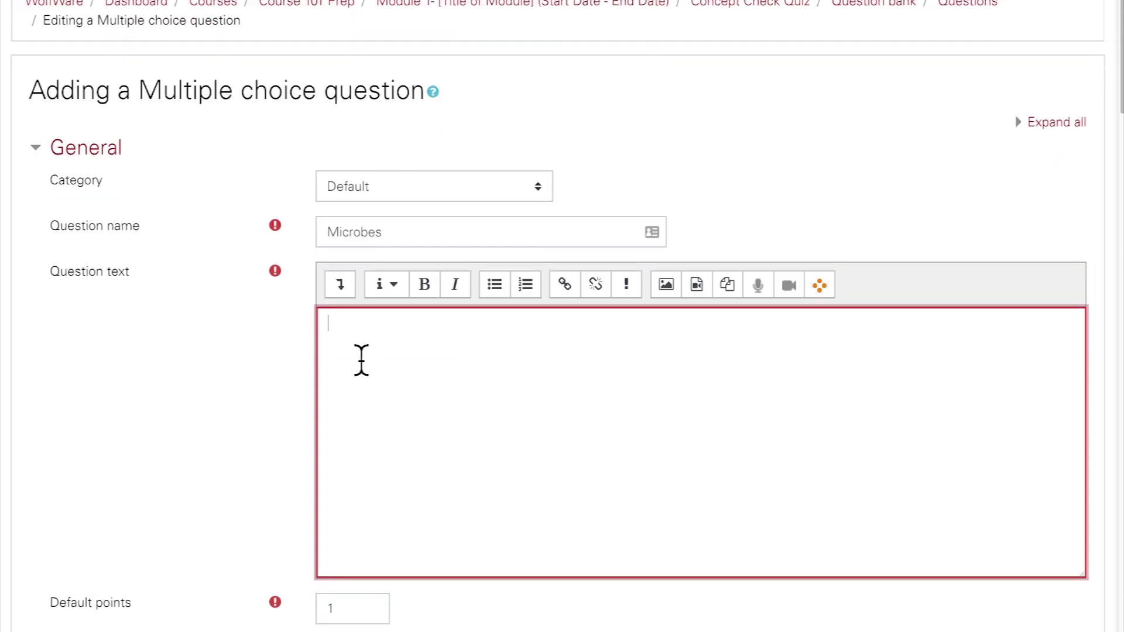
click(352, 292)
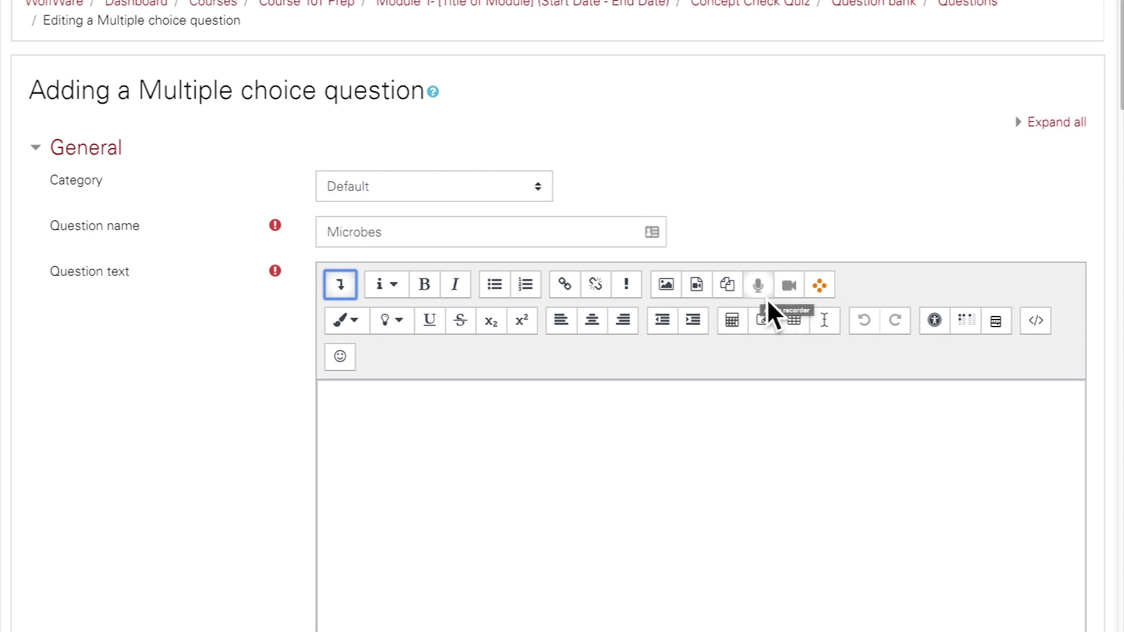
click(339, 413)
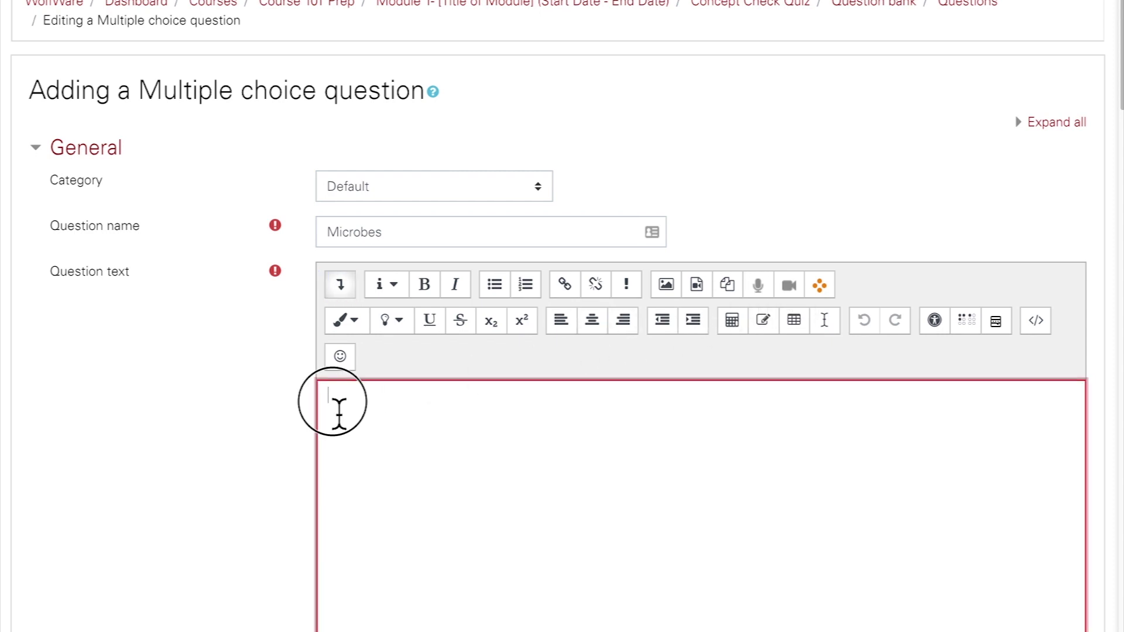
text(Which of the following is NOT a microbe?)
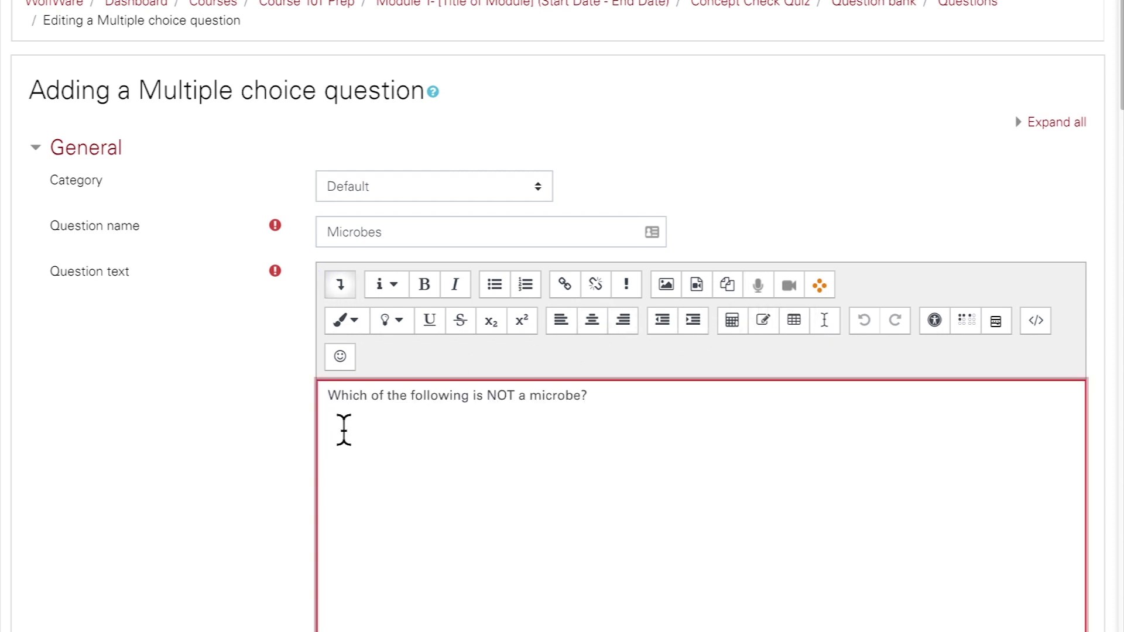
scroll(298, 451, down, 4)
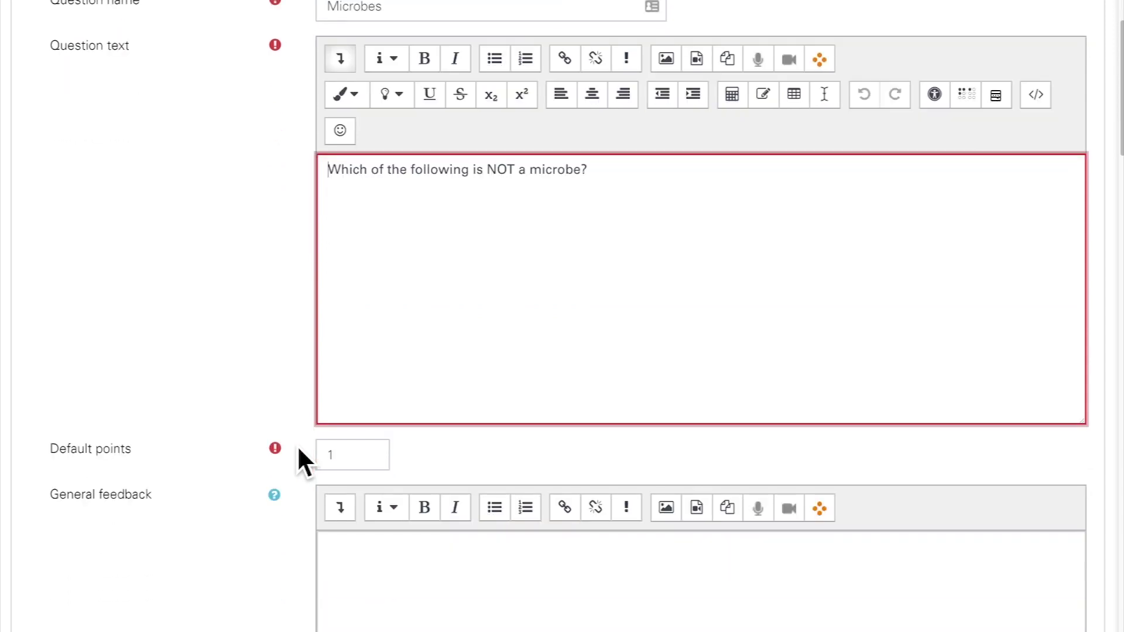
scroll(402, 492, down, 1)
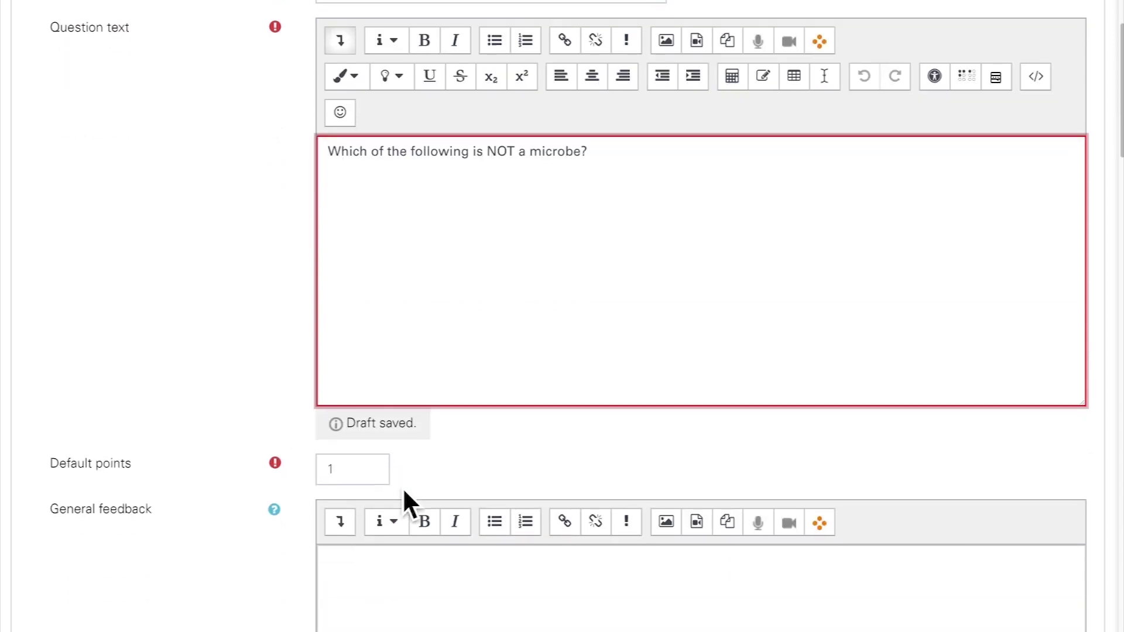
scroll(402, 492, down, 2)
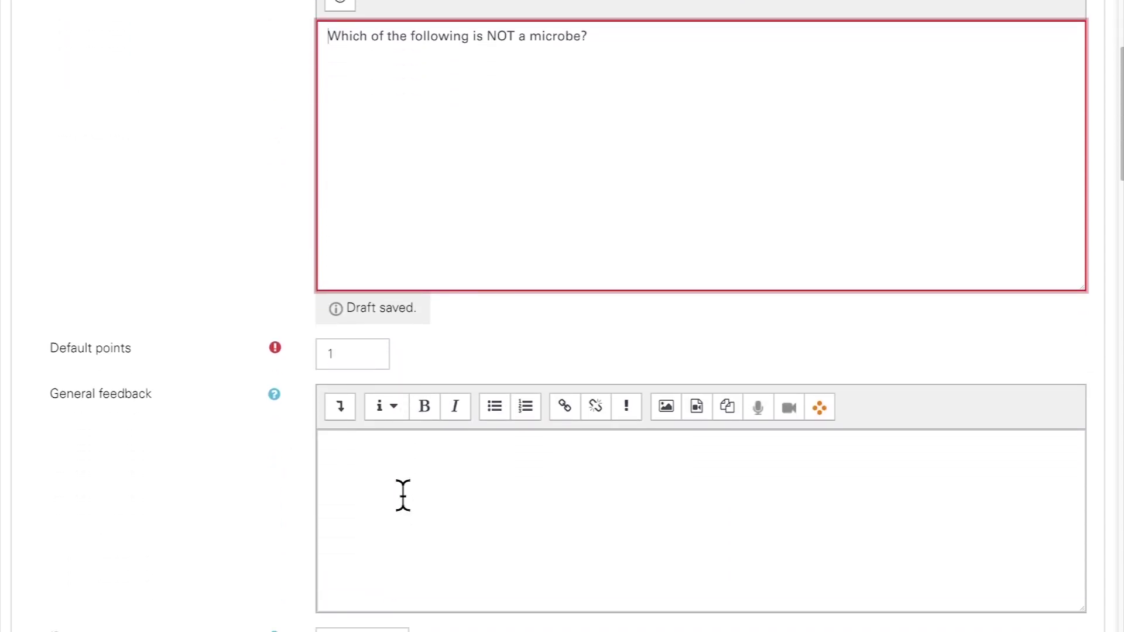
scroll(402, 495, down, 2)
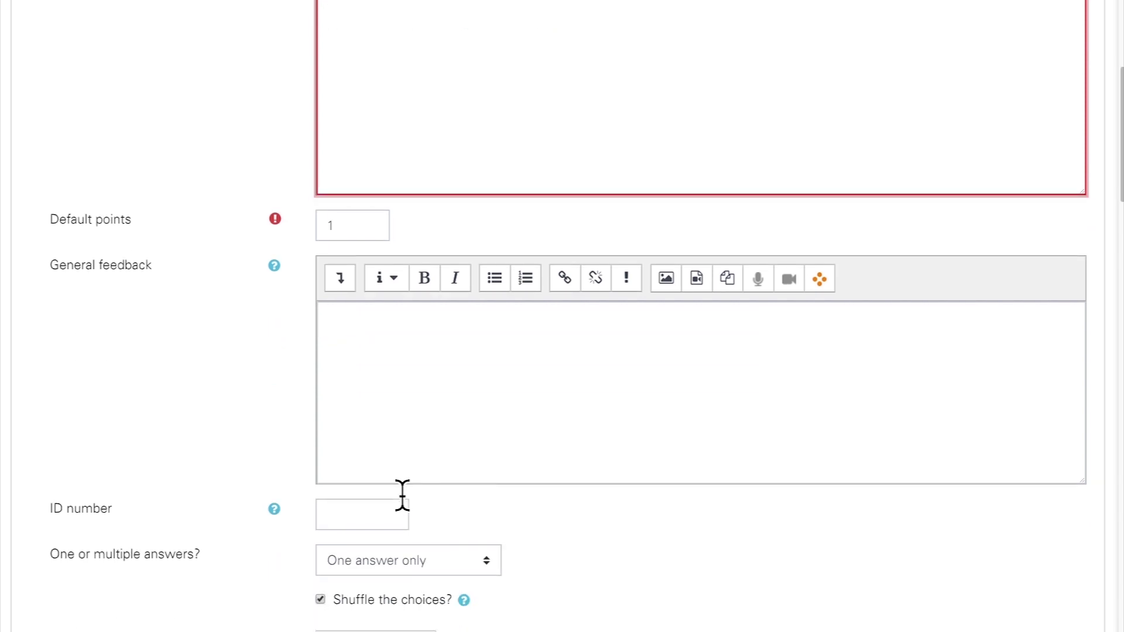
scroll(433, 513, down, 3)
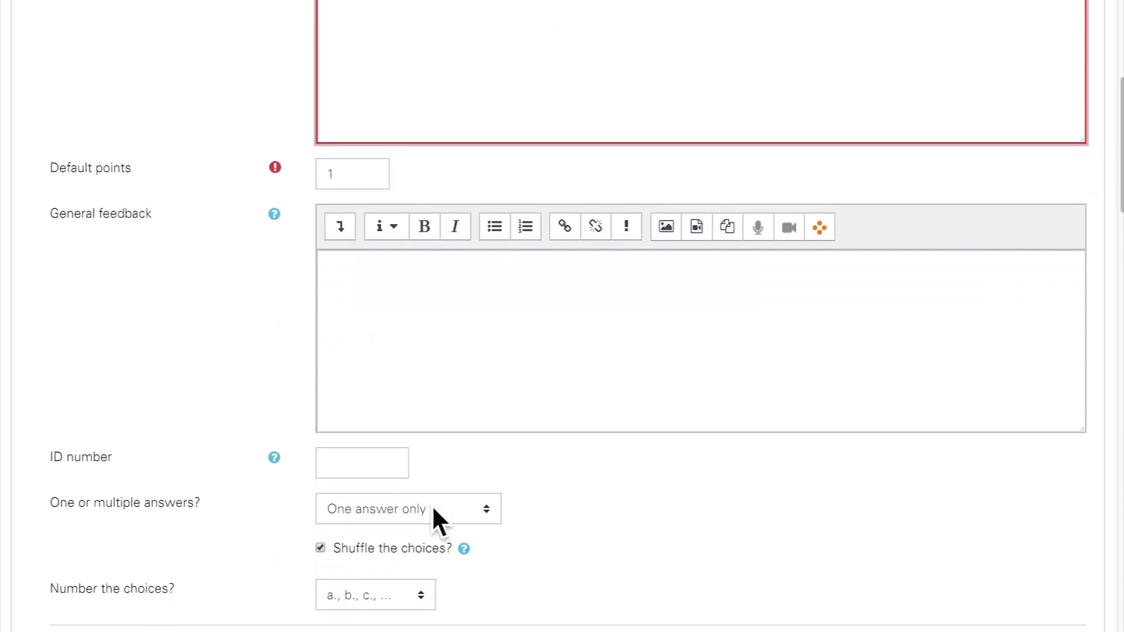
click(486, 395)
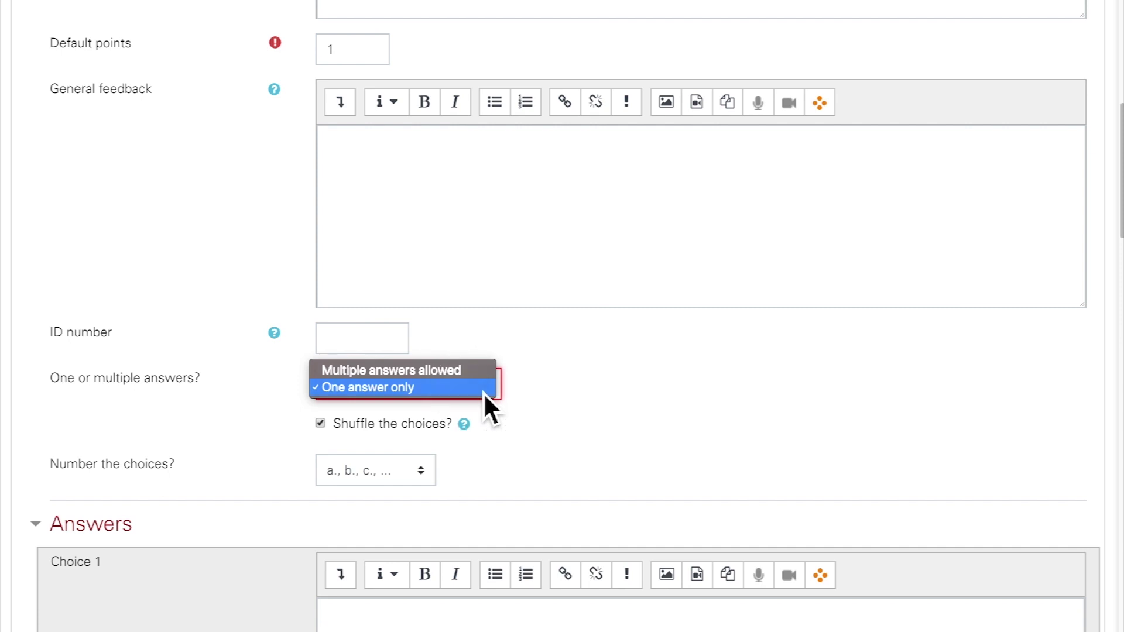
click(483, 393)
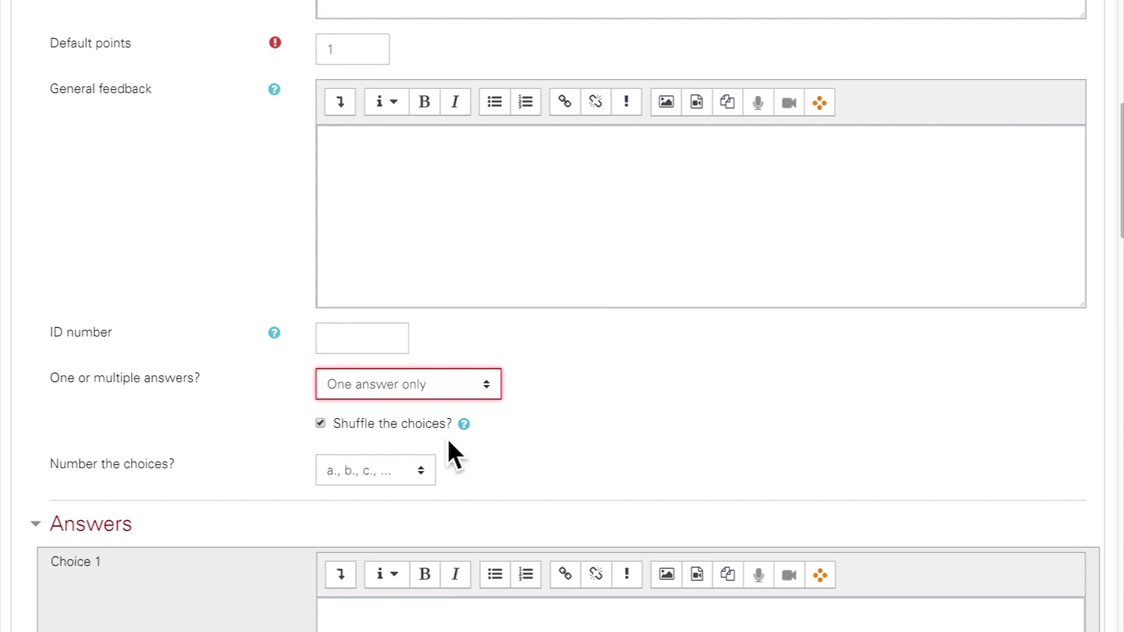
click(464, 425)
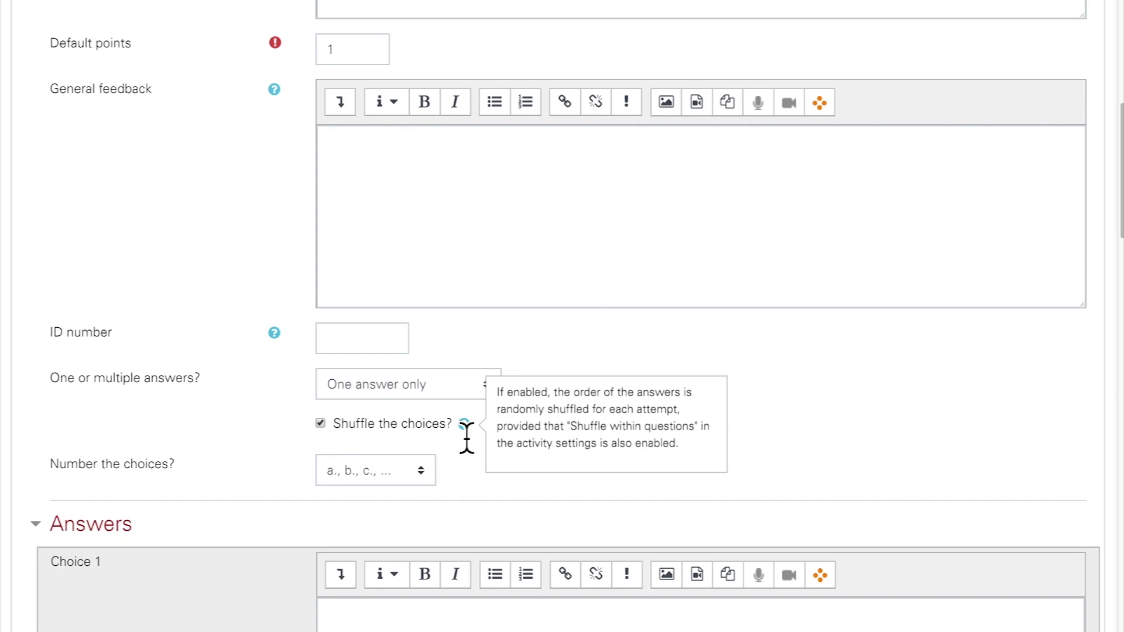
click(460, 479)
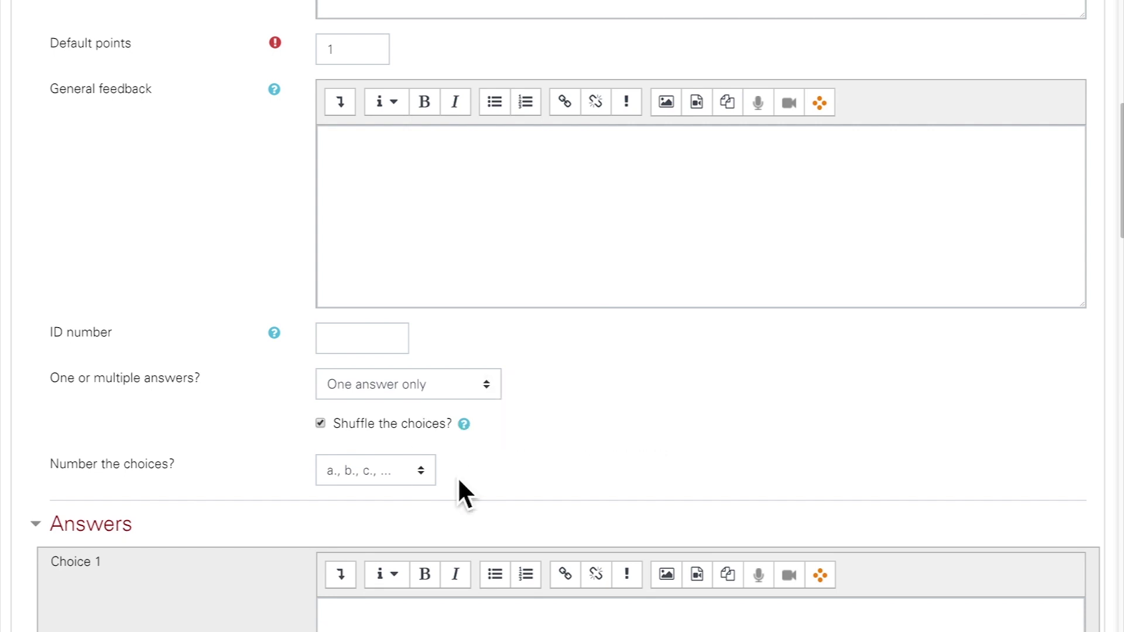
scroll(458, 477, down, 5)
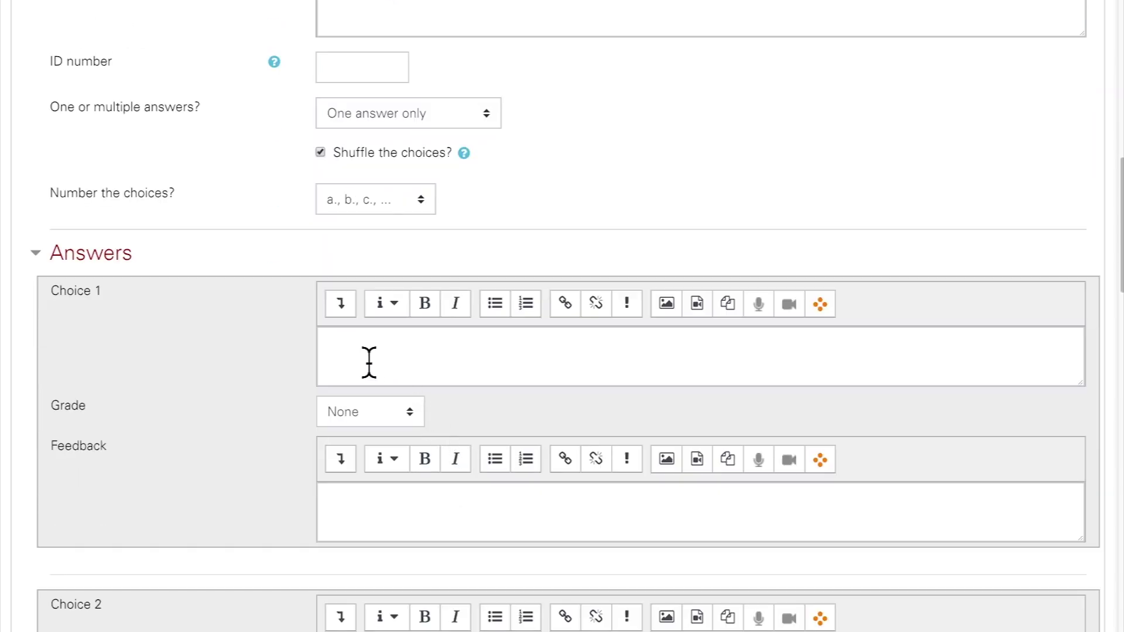
Step: Enter 'Pollen' as Choice 1 with a 100% grade and fill in the remaining choices
click(341, 361)
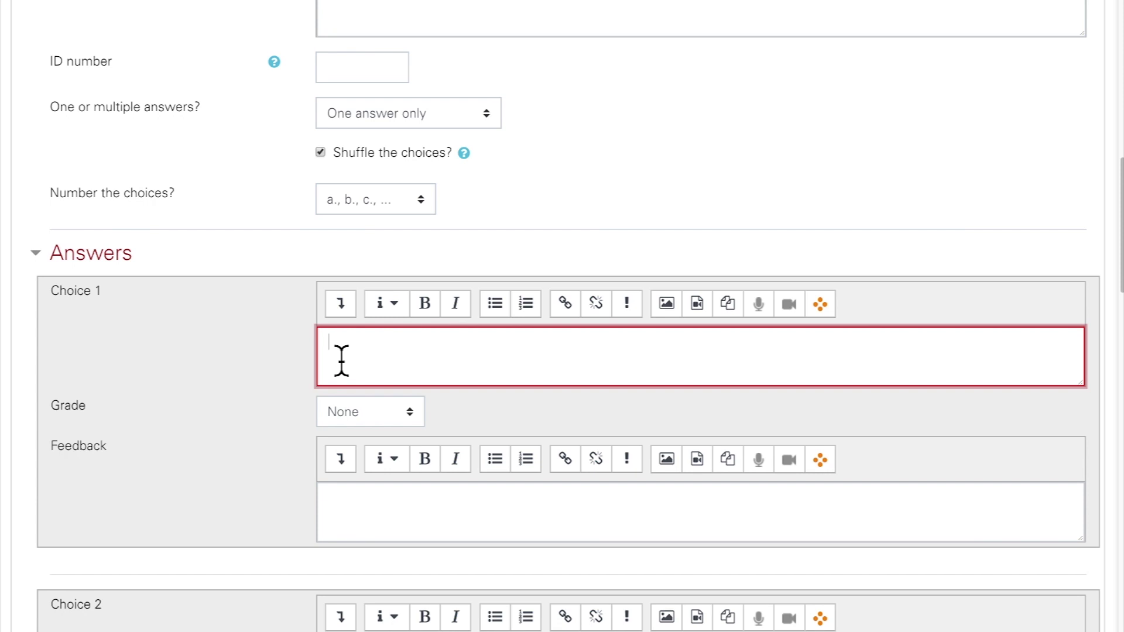
text(Pollen)
click(378, 421)
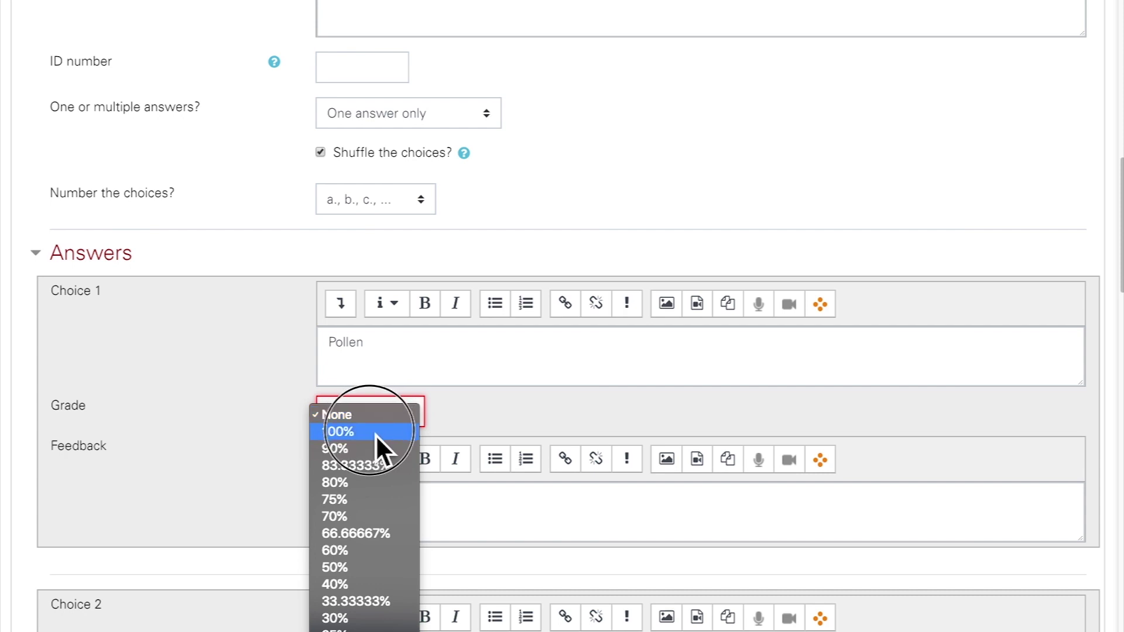
click(374, 434)
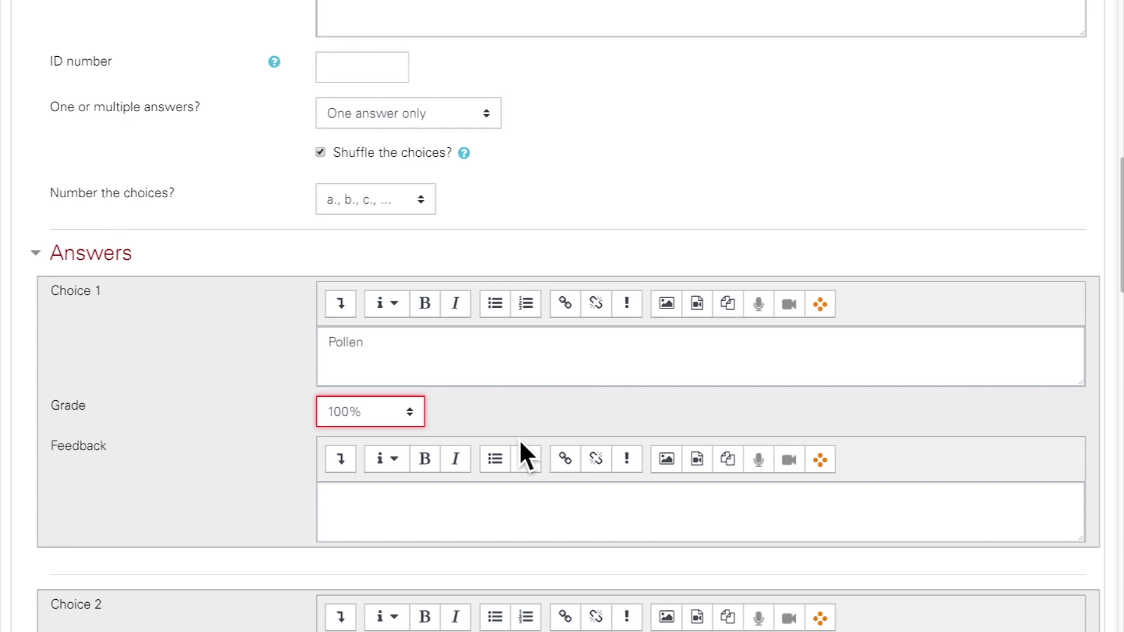
scroll(519, 438, down, 1)
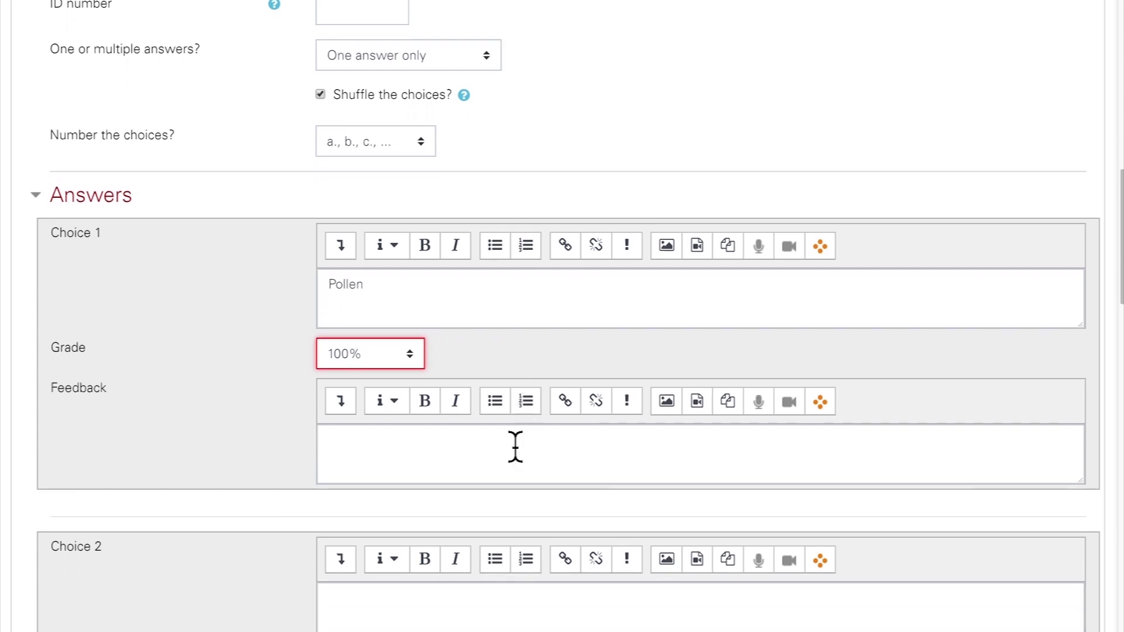
click(341, 458)
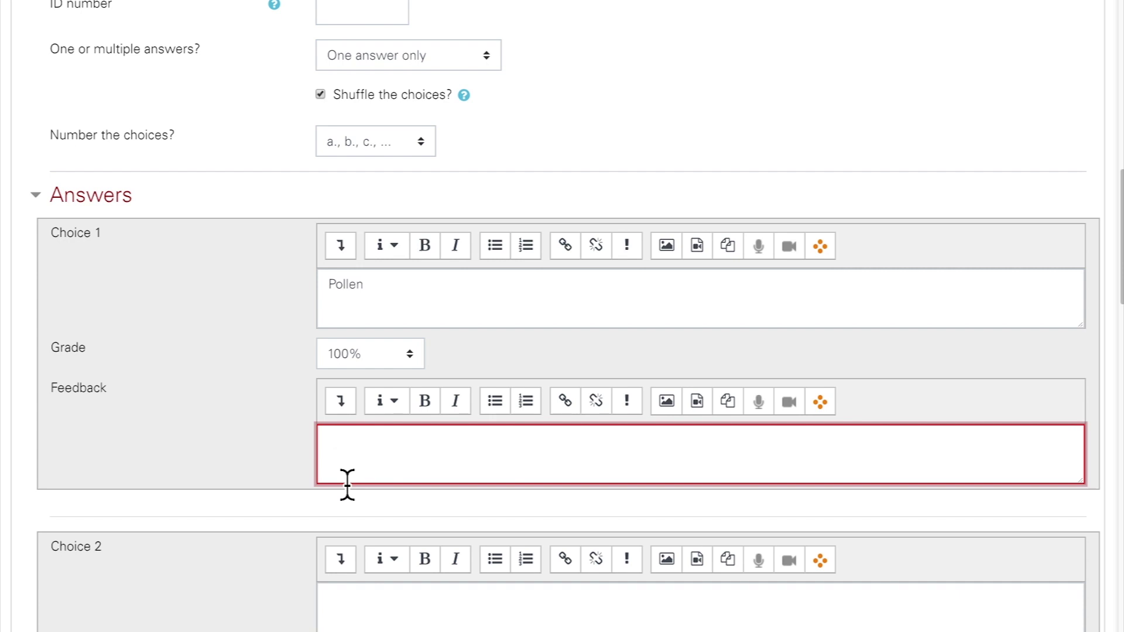
scroll(347, 484, down, 3)
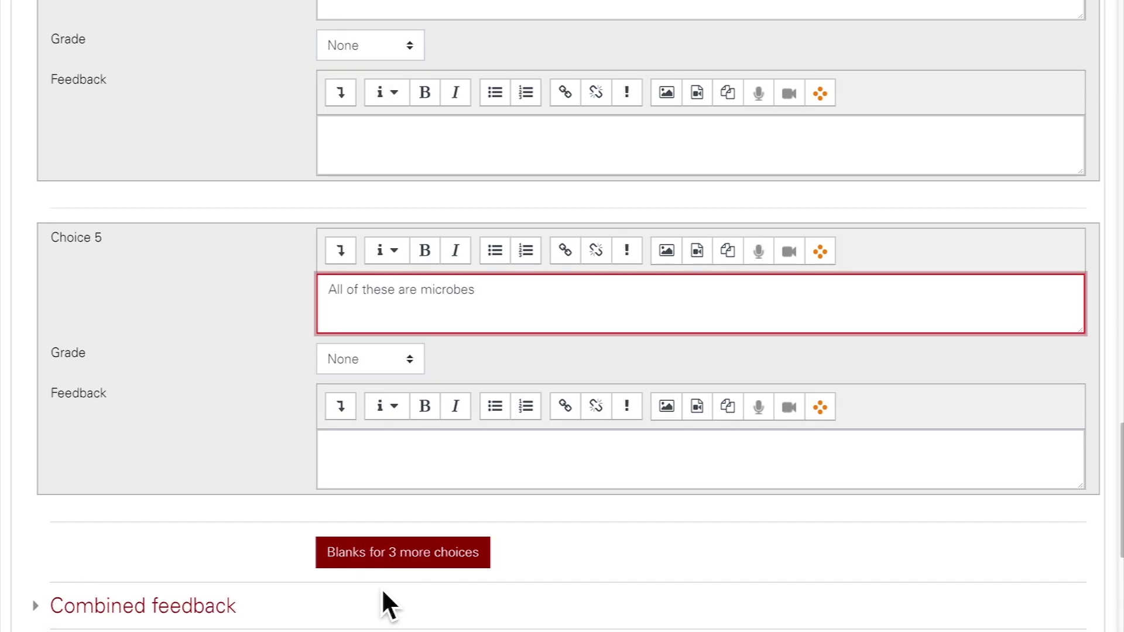
scroll(382, 592, down, 1)
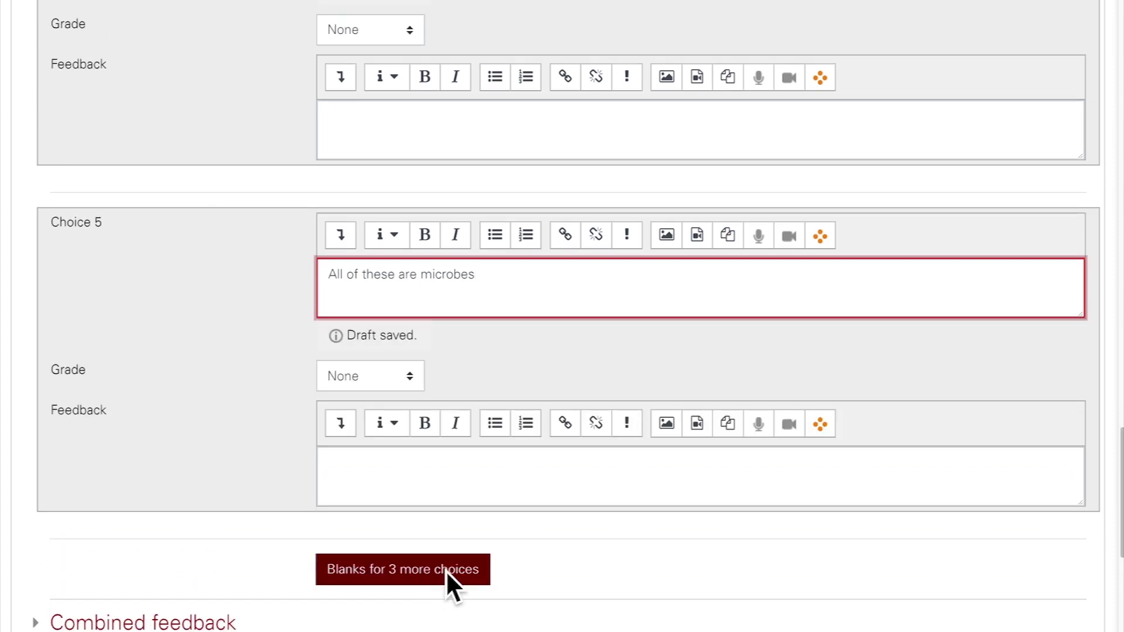
scroll(445, 570, down, 6)
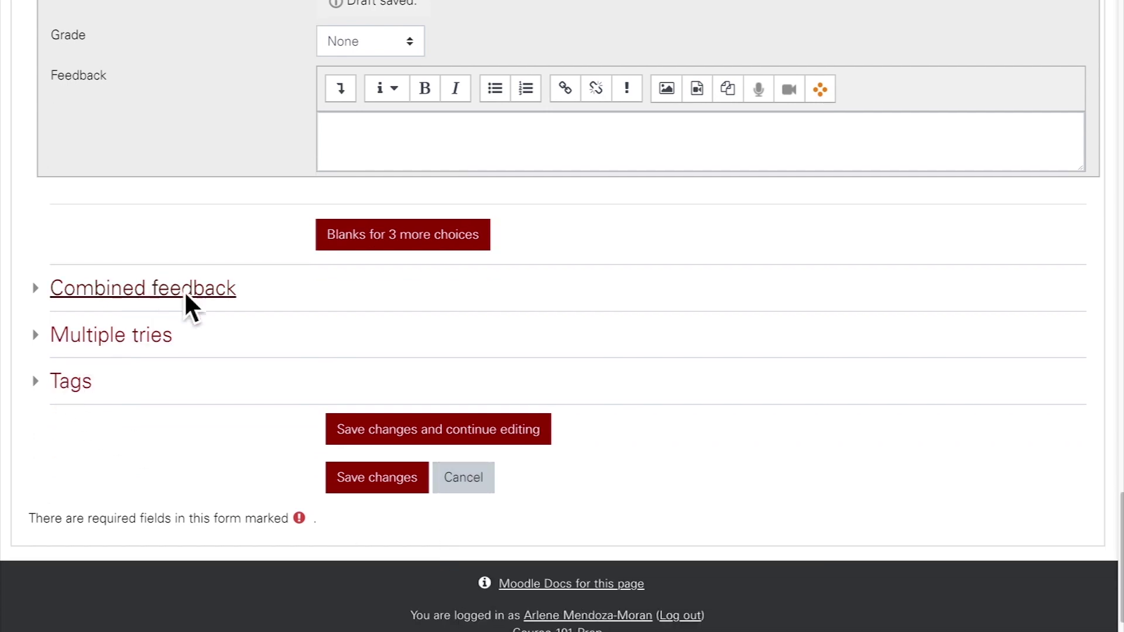
Step: Add the tag 'microbes' to the Microbes question and save it
scroll(182, 352, down, 1)
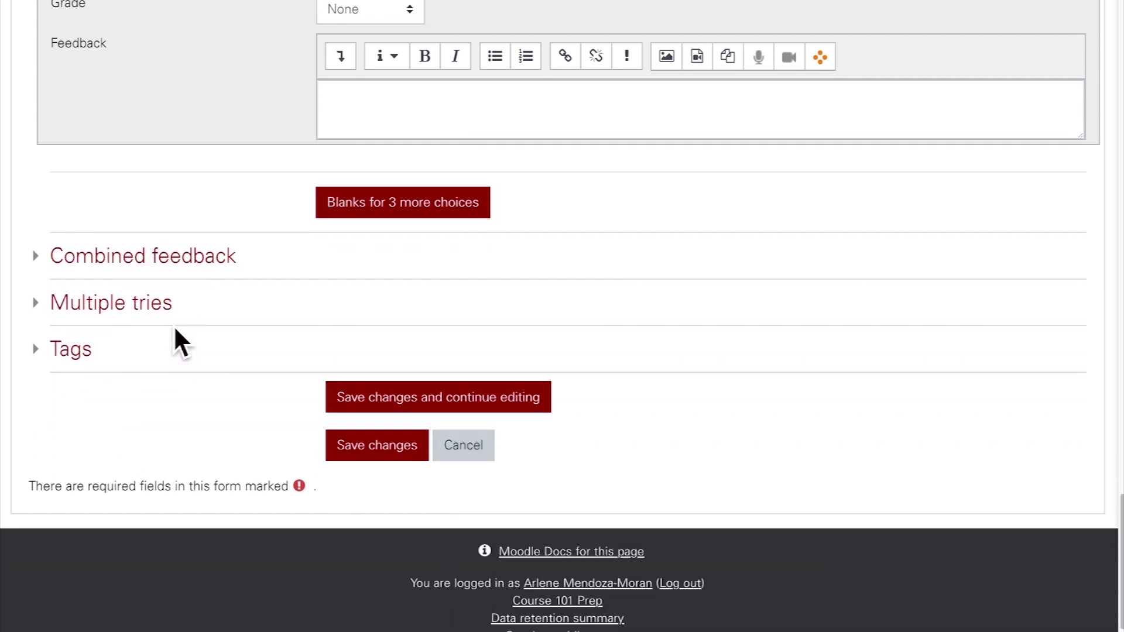
click(43, 355)
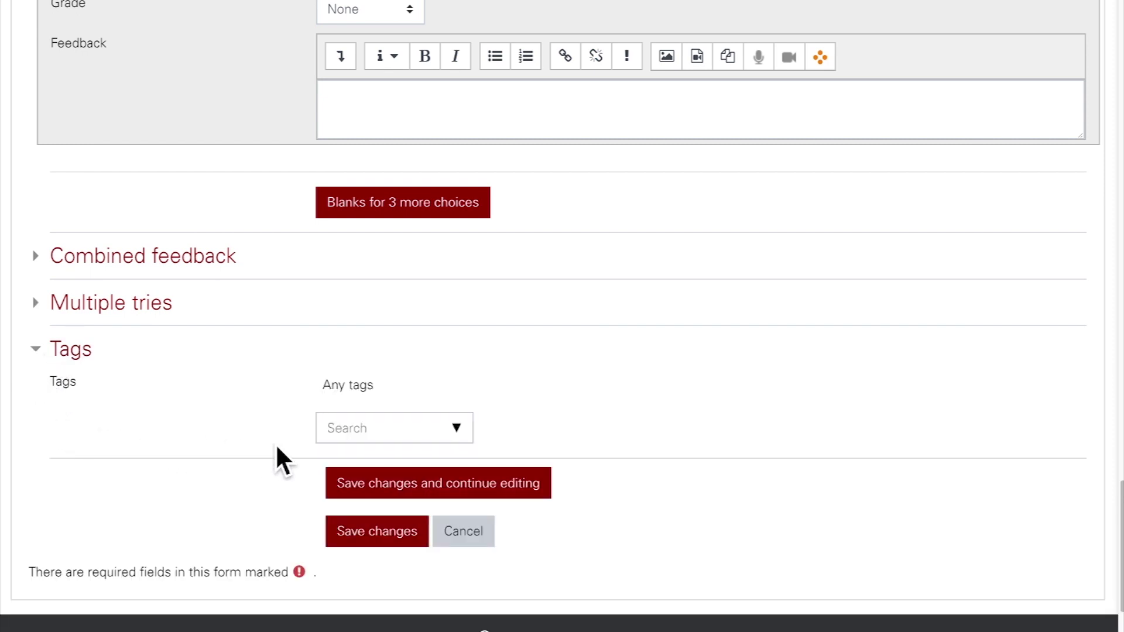
click(354, 432)
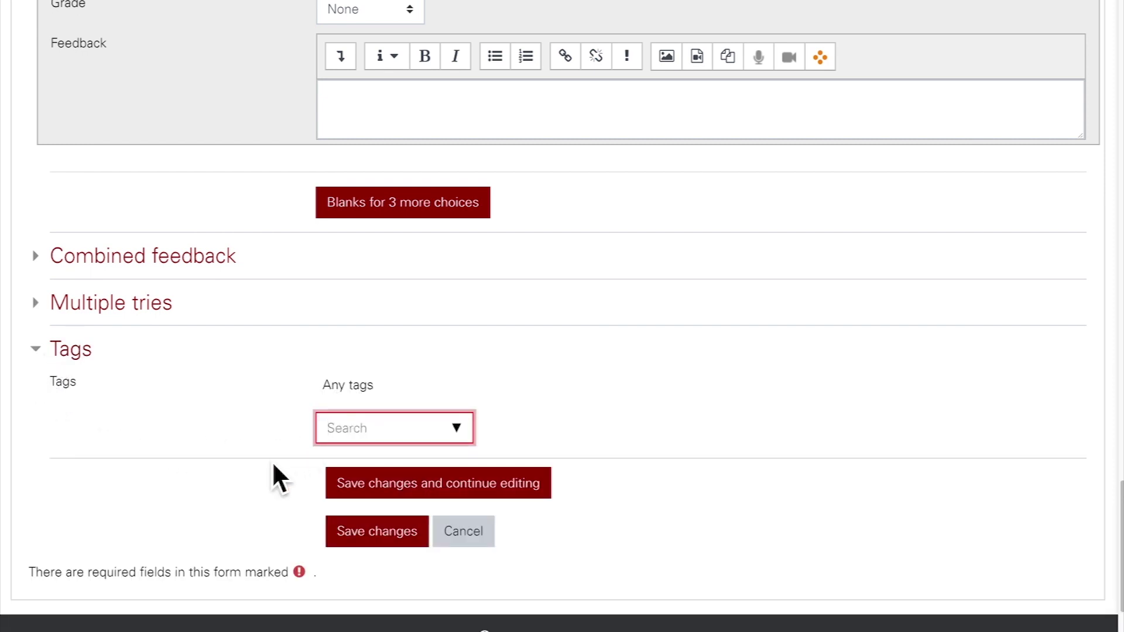
text(microbes)
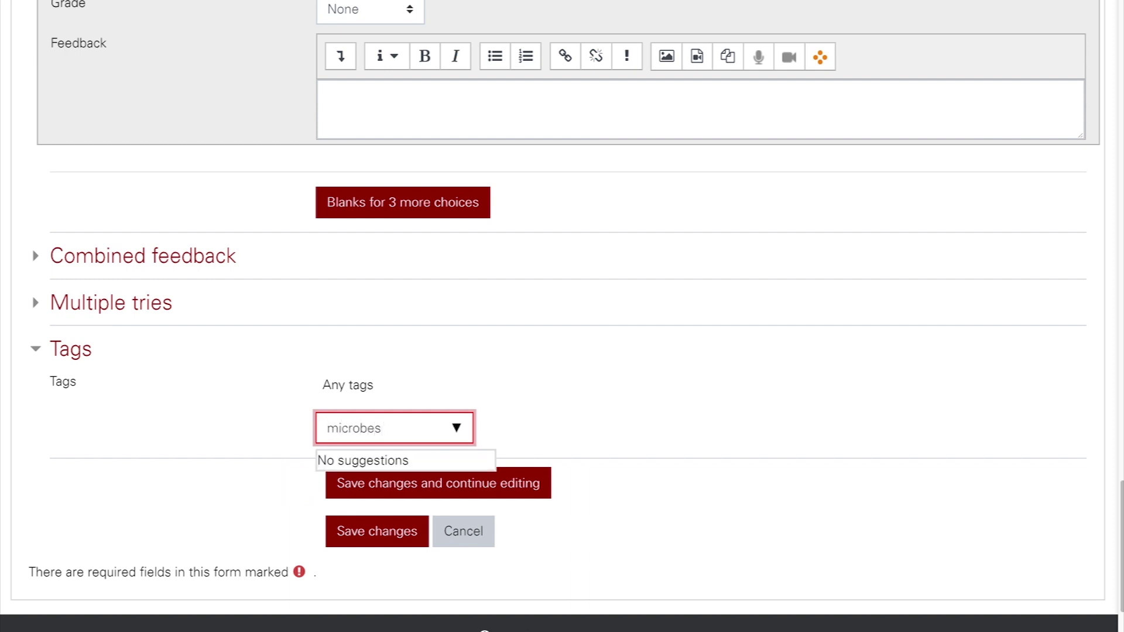
key(Return)
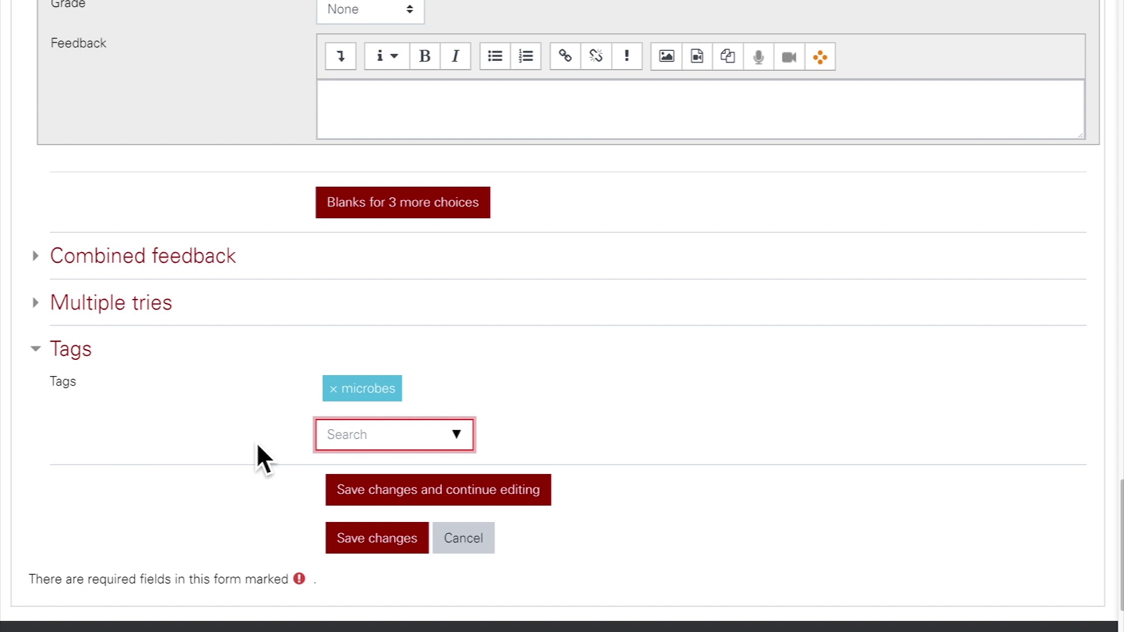
click(351, 545)
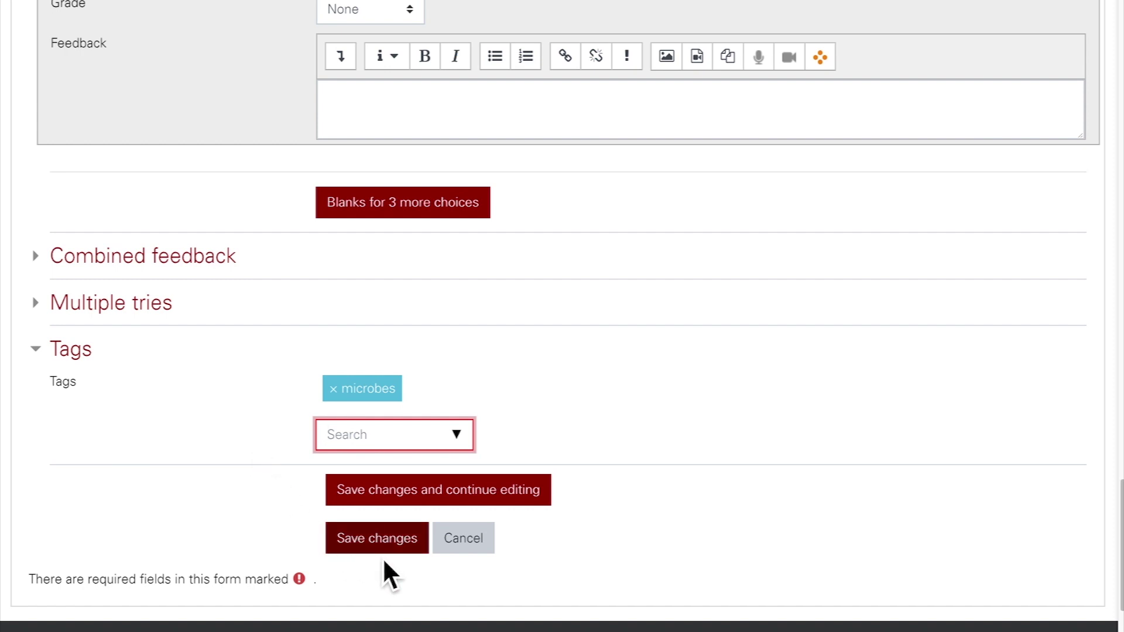
click(384, 550)
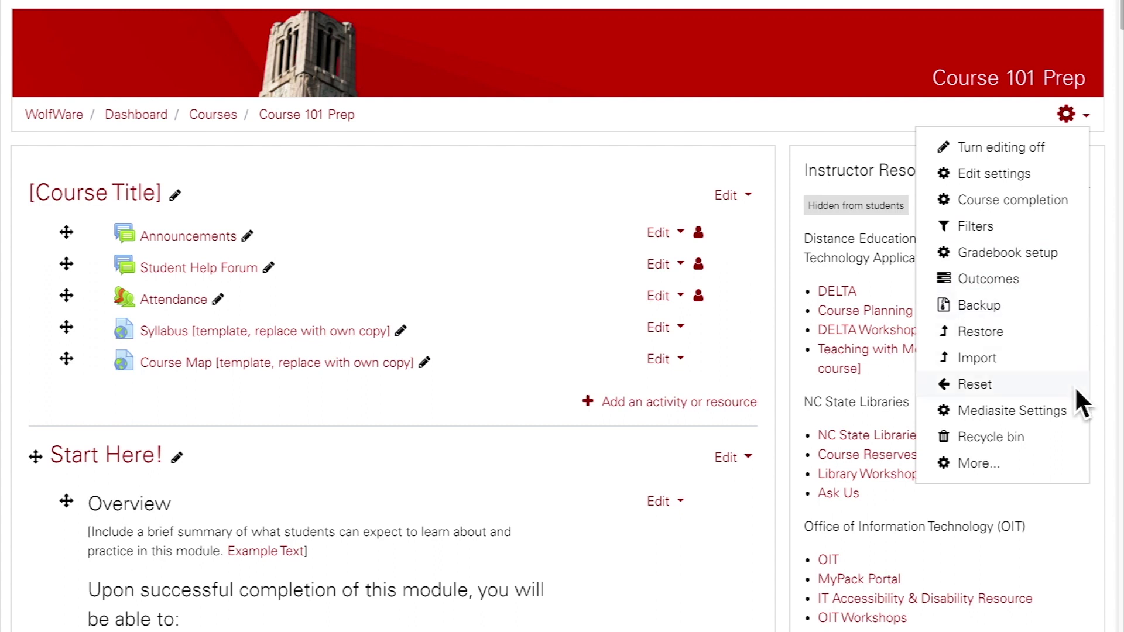
Step: Open the course question bank from More... and go to its Categories page
click(1079, 476)
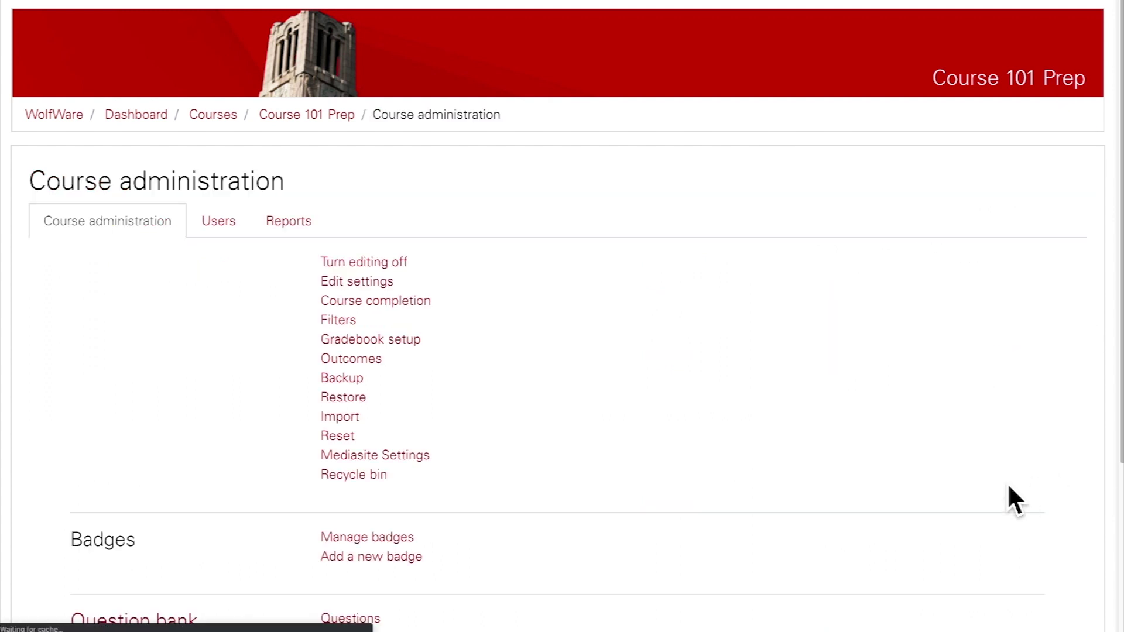
scroll(150, 534, down, 4)
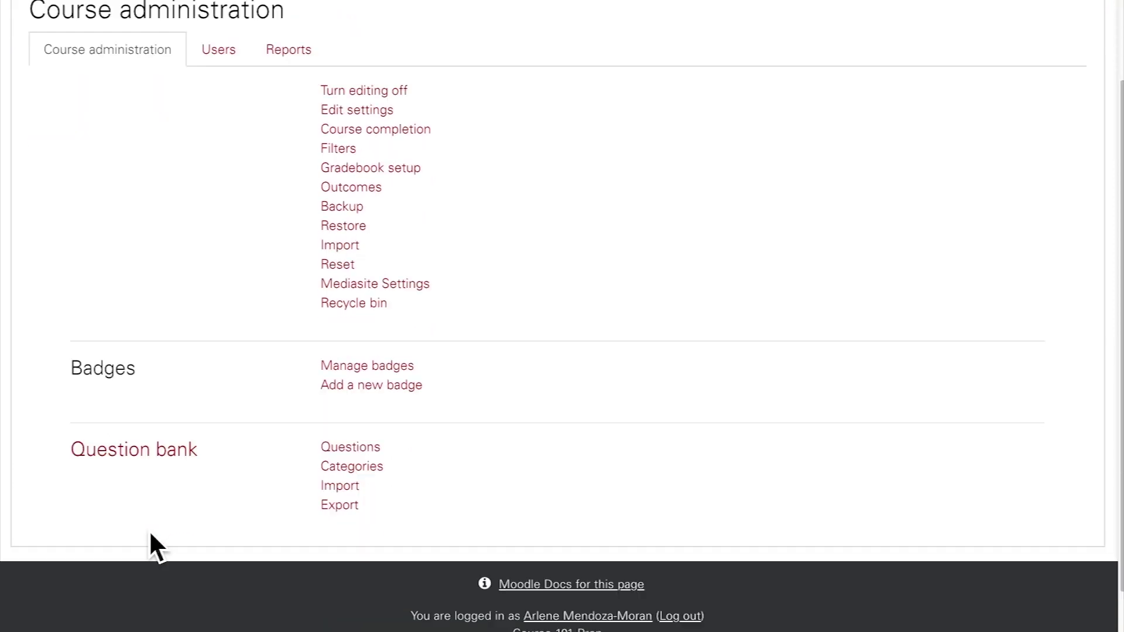
click(195, 410)
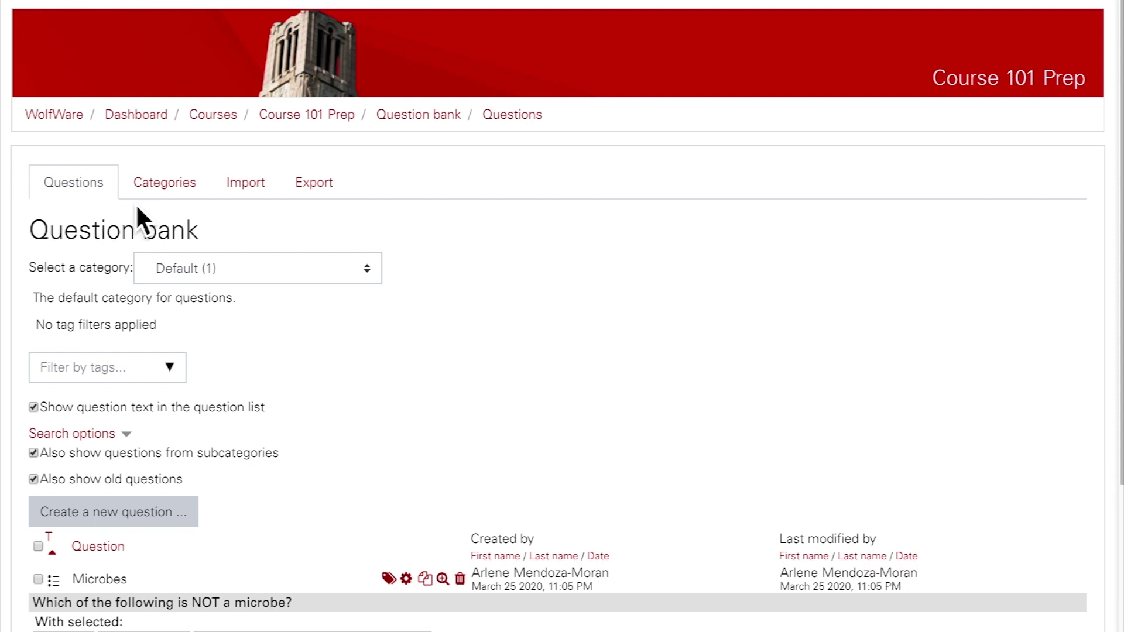
click(209, 198)
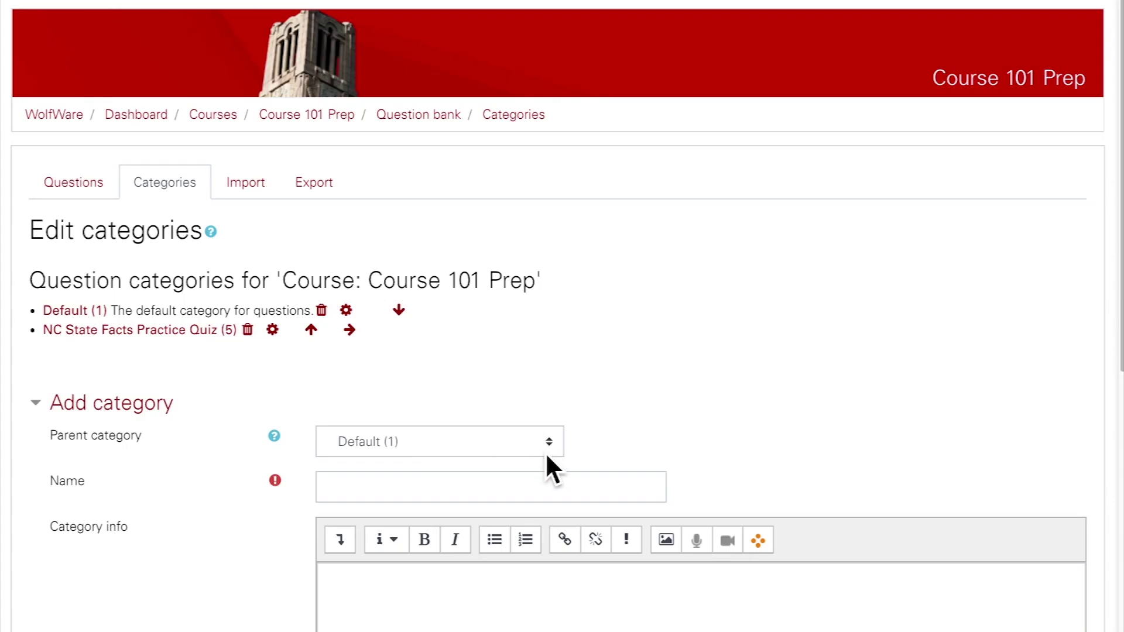
Step: Create a top-level 'Module 1' question category under Course 101 Prep
click(547, 454)
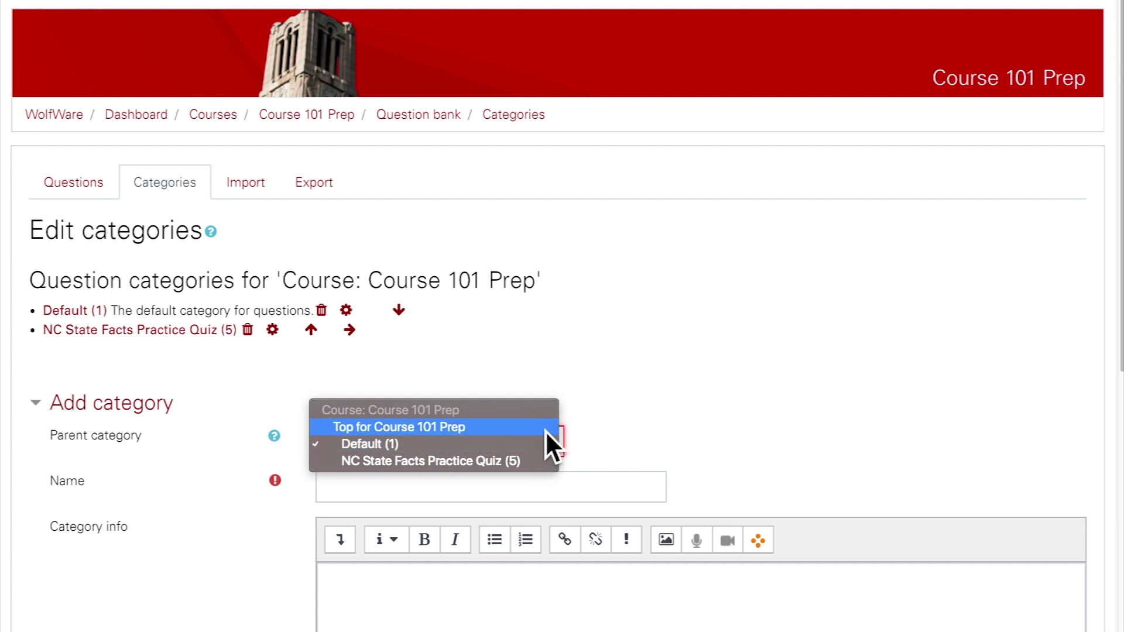
click(543, 427)
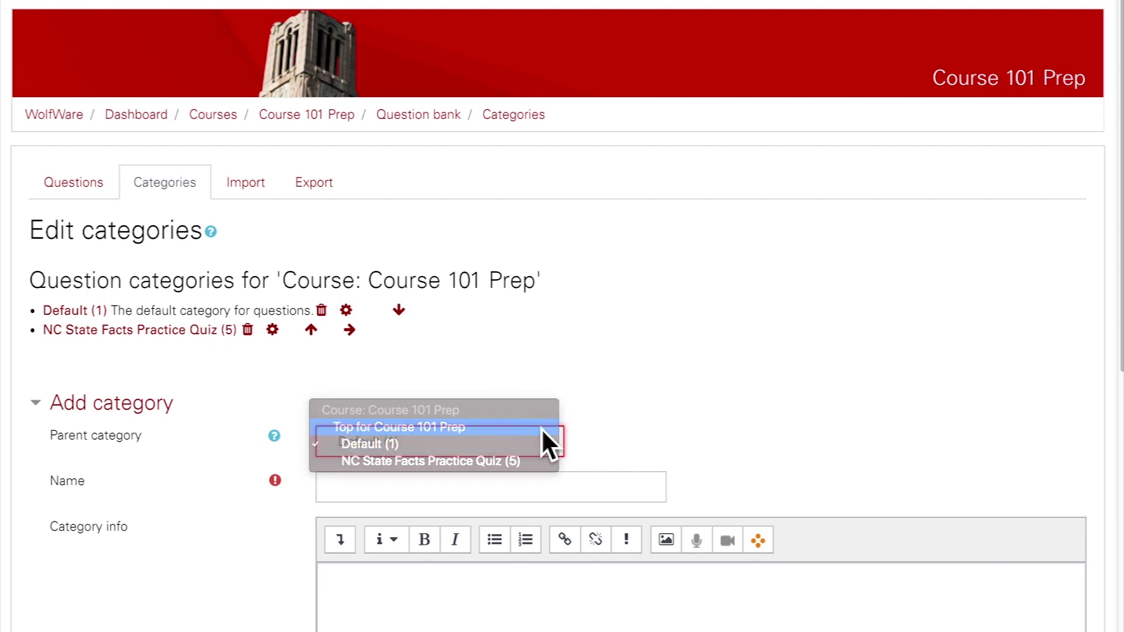
click(543, 487)
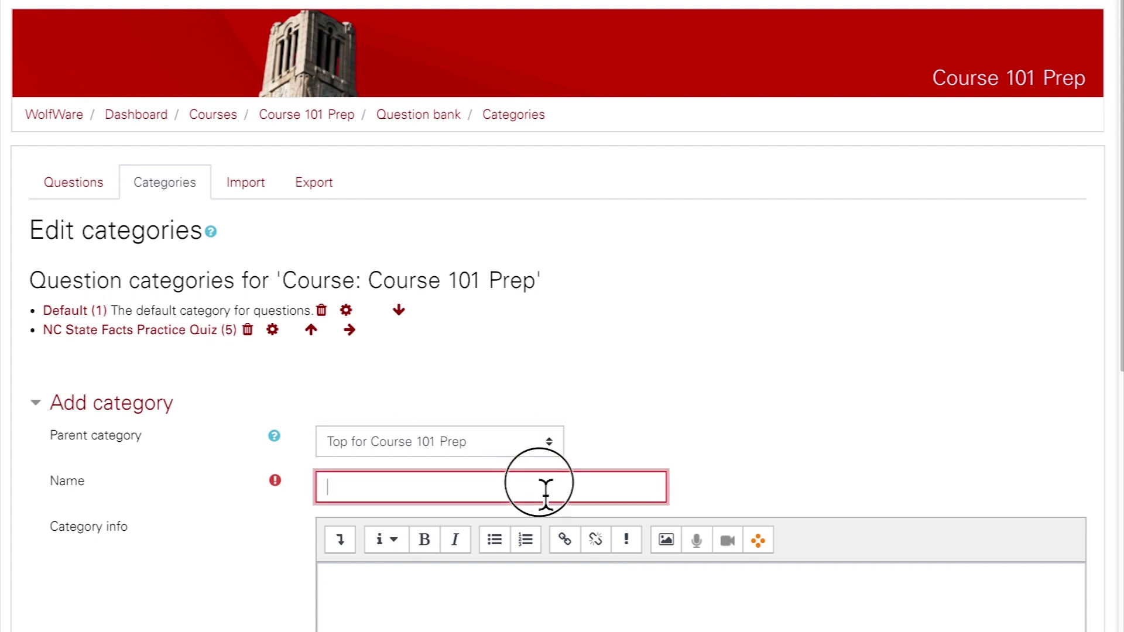
text(Module 1)
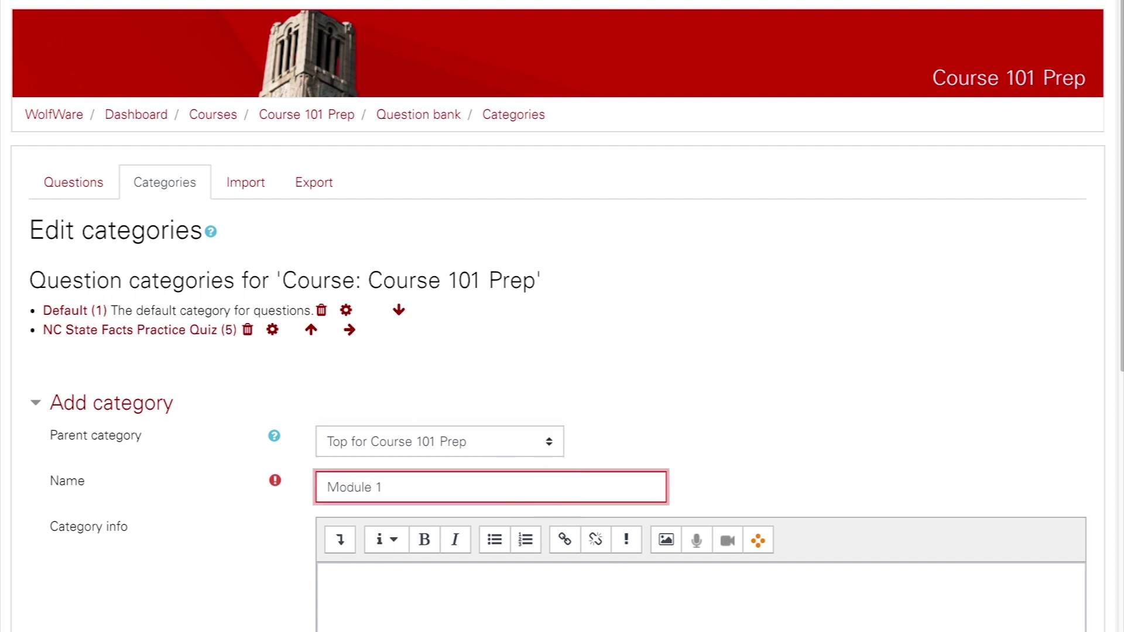
scroll(562, 499, down, 6)
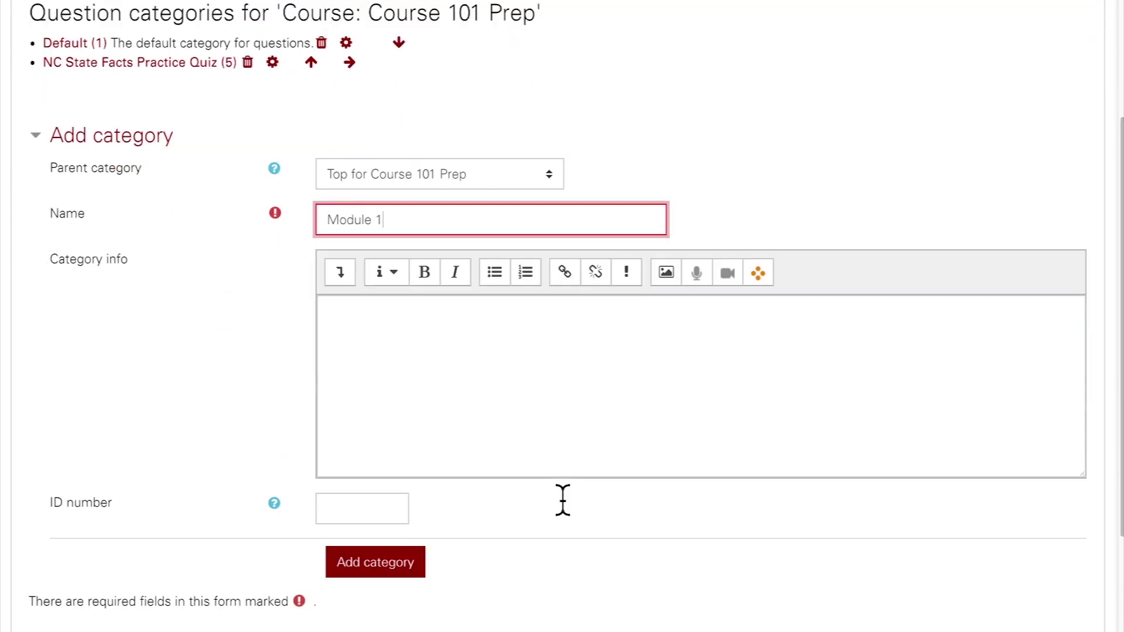
click(397, 492)
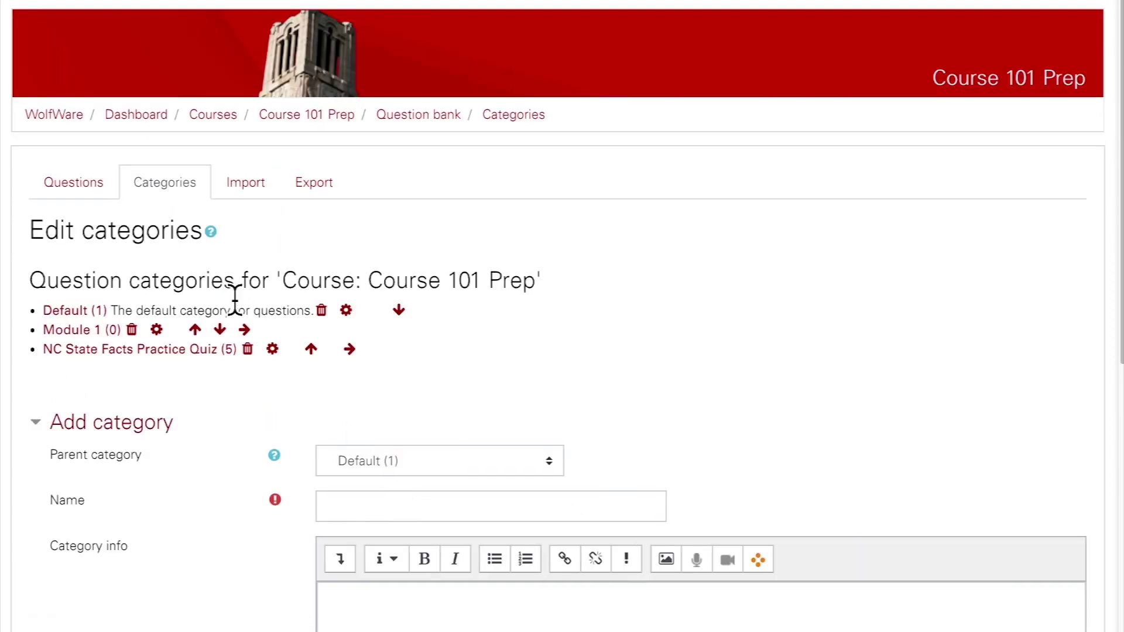
click(114, 195)
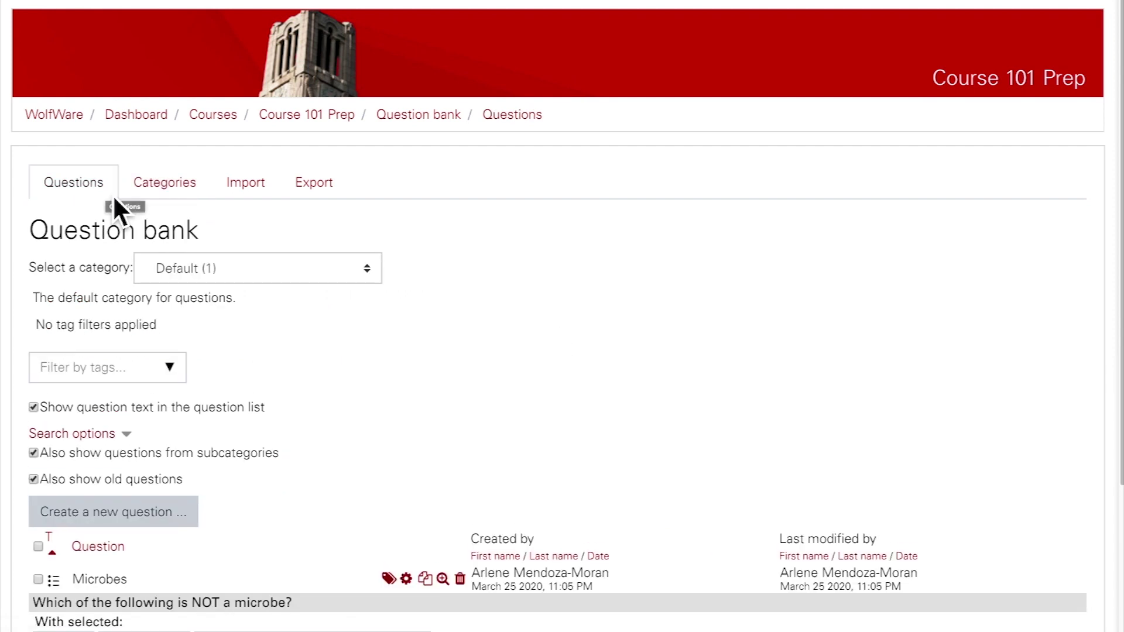
Step: Show the Module 1 category's 39 questions and try creating a multiple choice question there
click(379, 279)
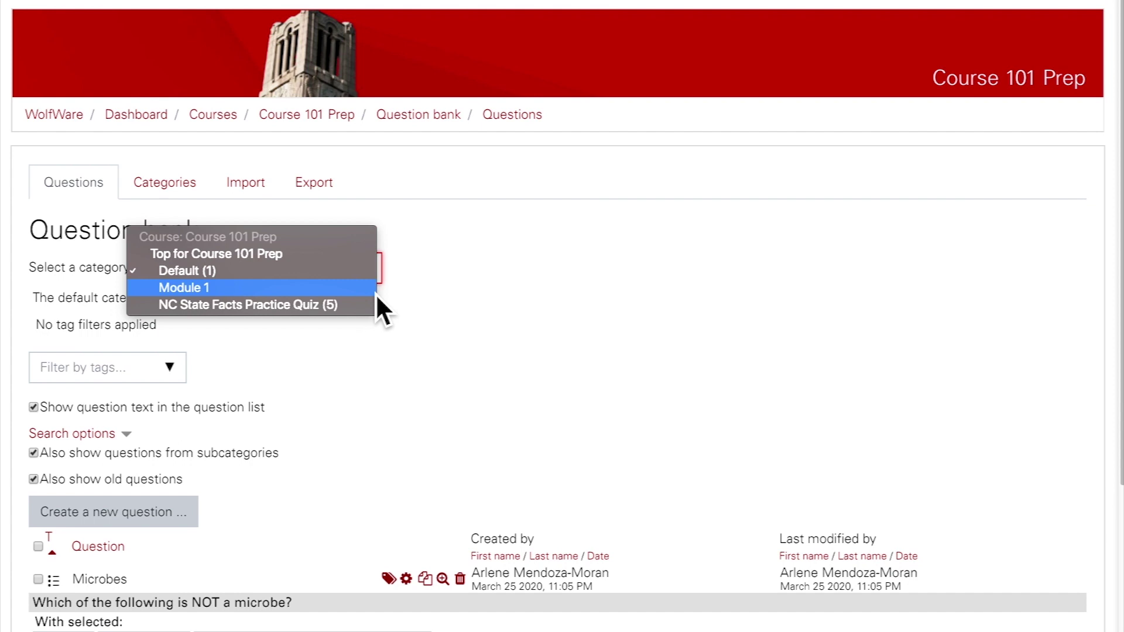
click(375, 293)
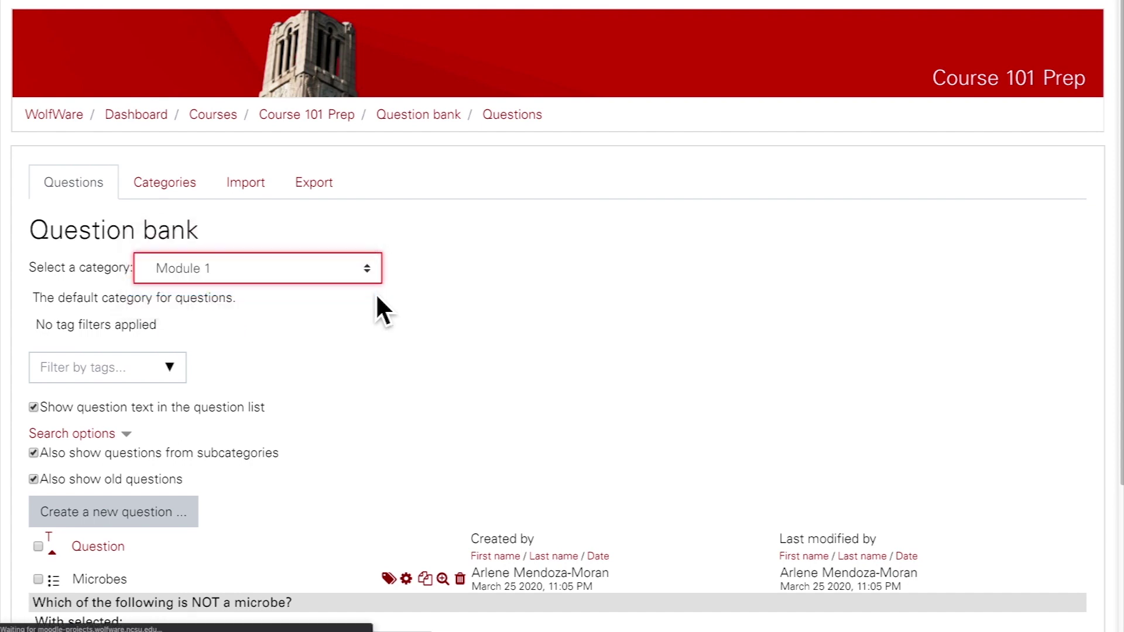
click(179, 507)
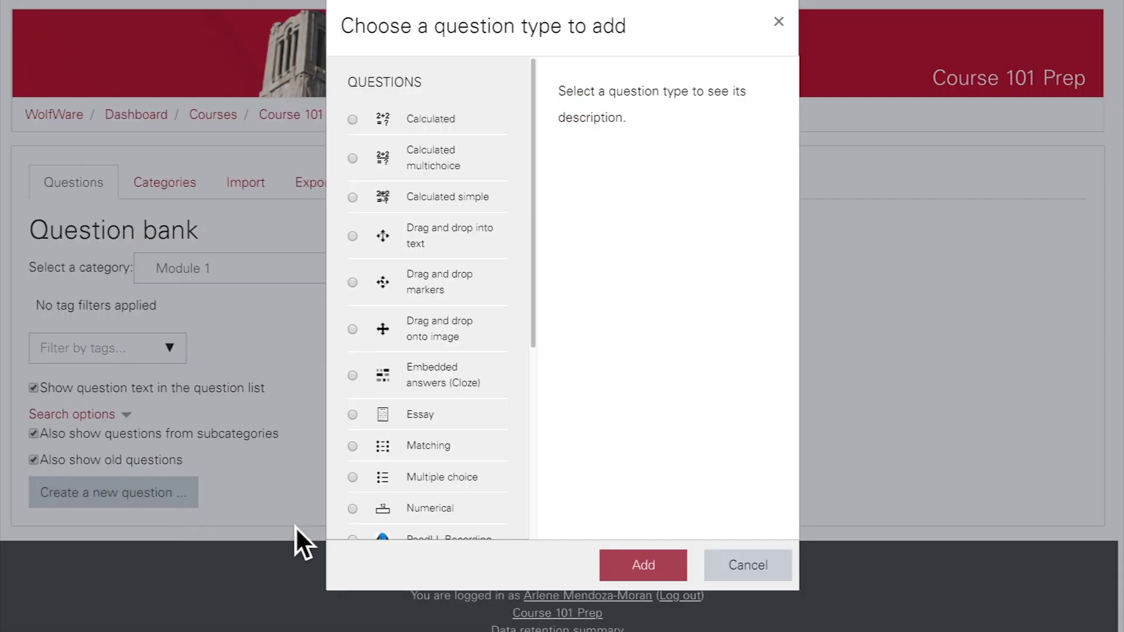
scroll(447, 492, down, 3)
click(416, 361)
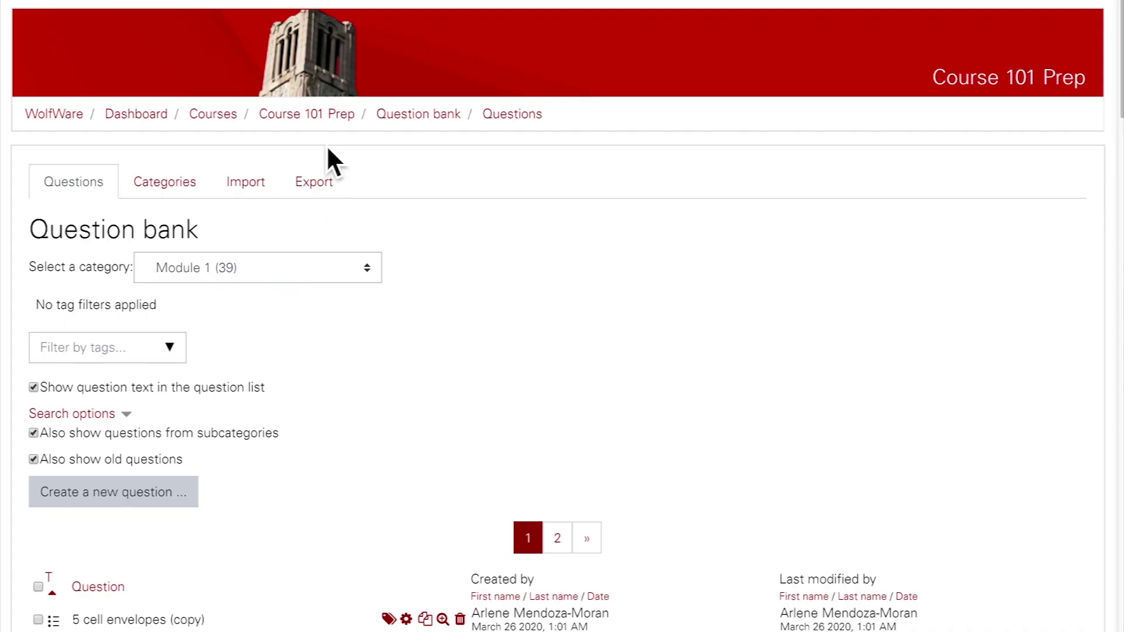
click(347, 135)
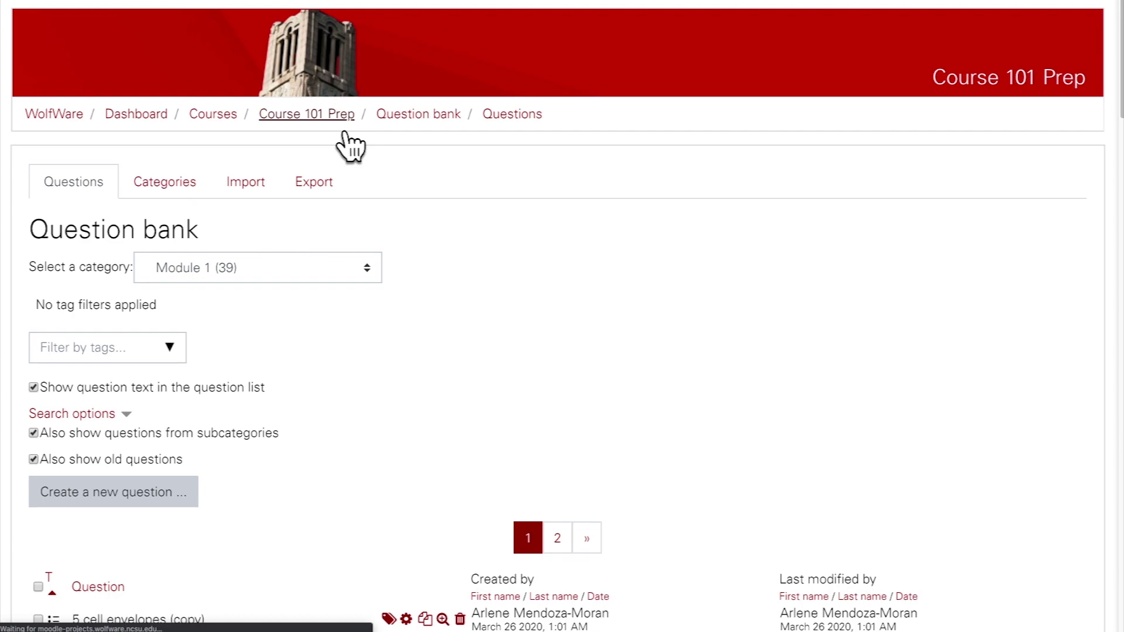
Step: Return to the Concept Check Quiz's Editing quiz page listing the Microbes question
scroll(344, 427, down, 9)
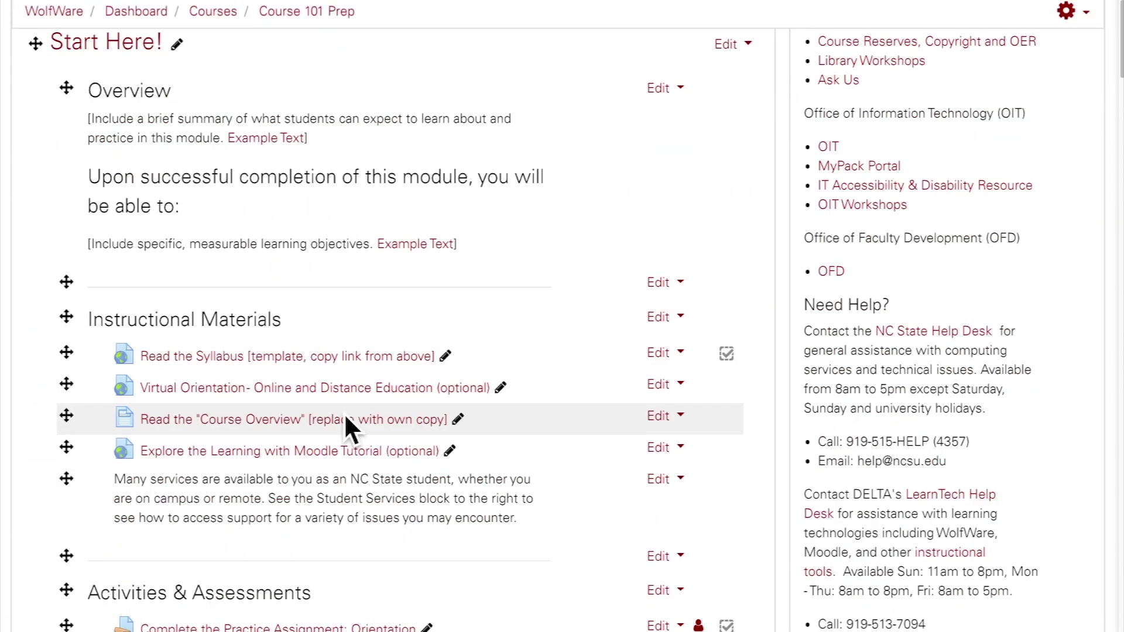
scroll(344, 421, down, 10)
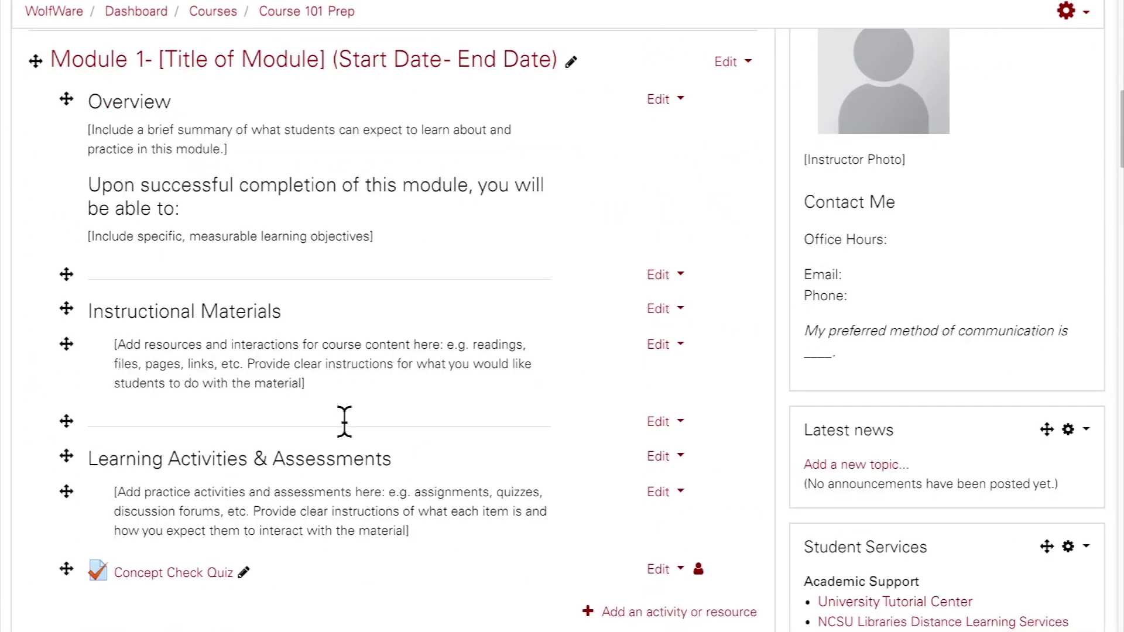
click(212, 514)
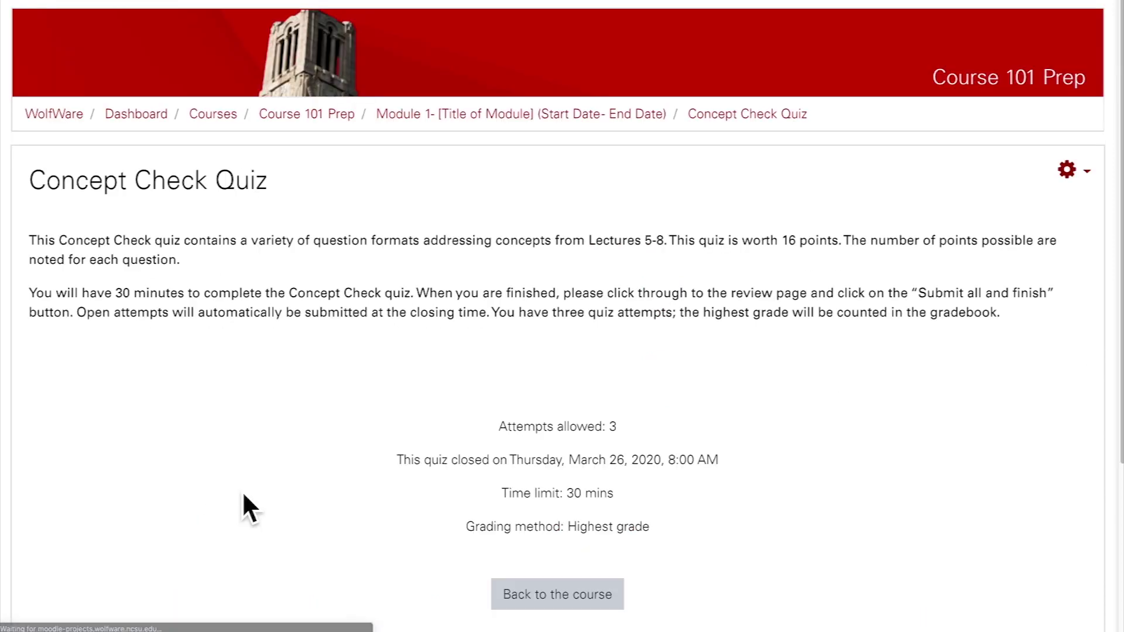
click(1088, 174)
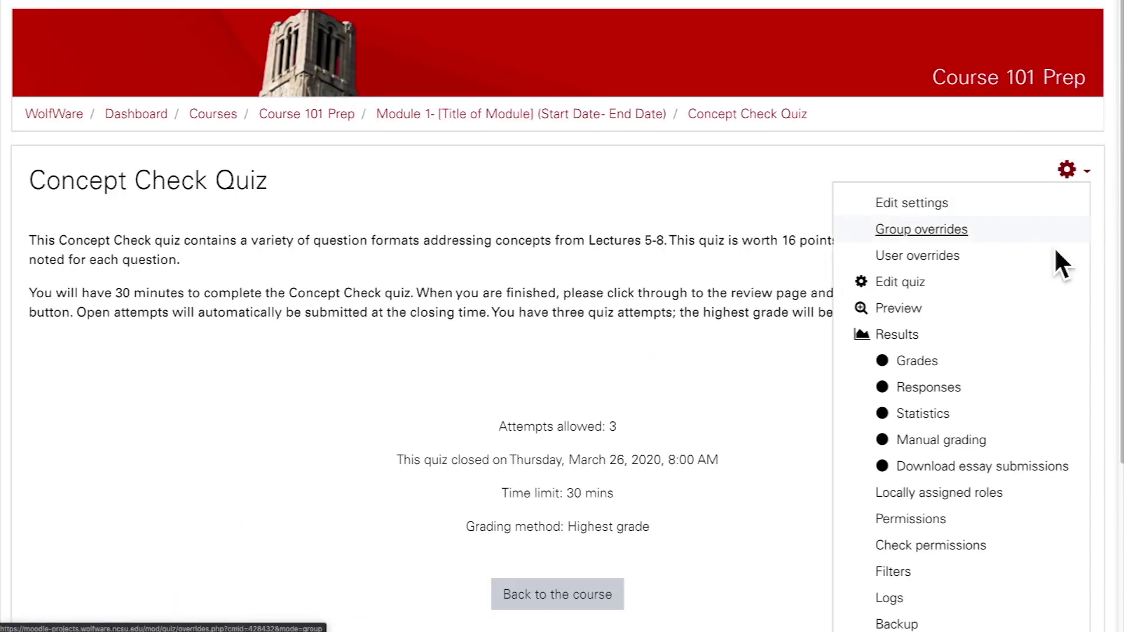
click(1057, 287)
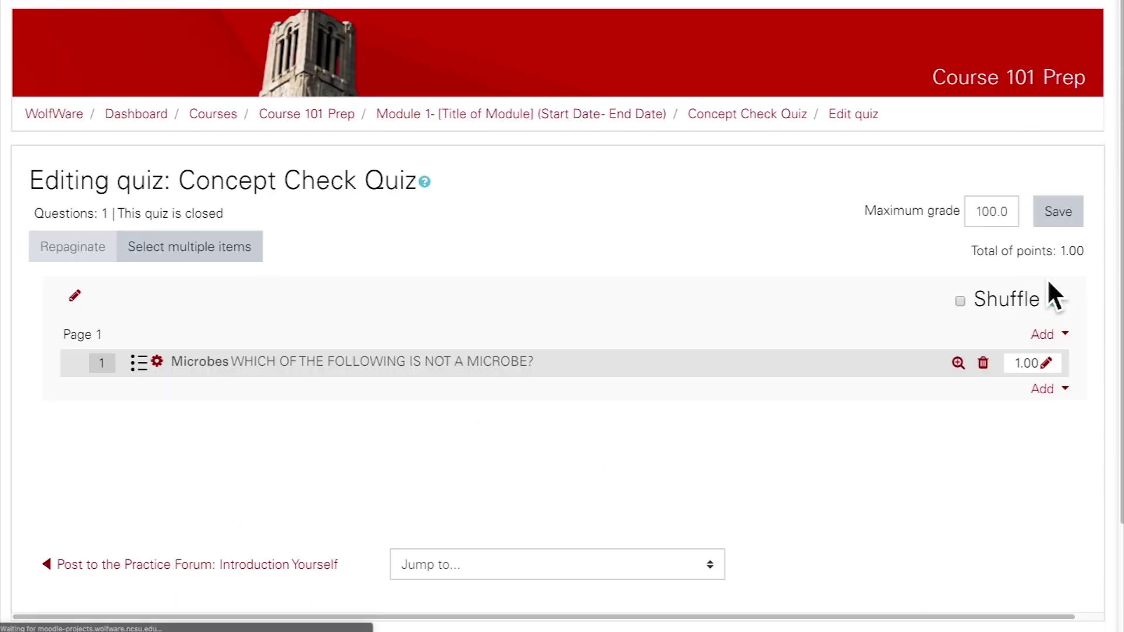
click(1072, 391)
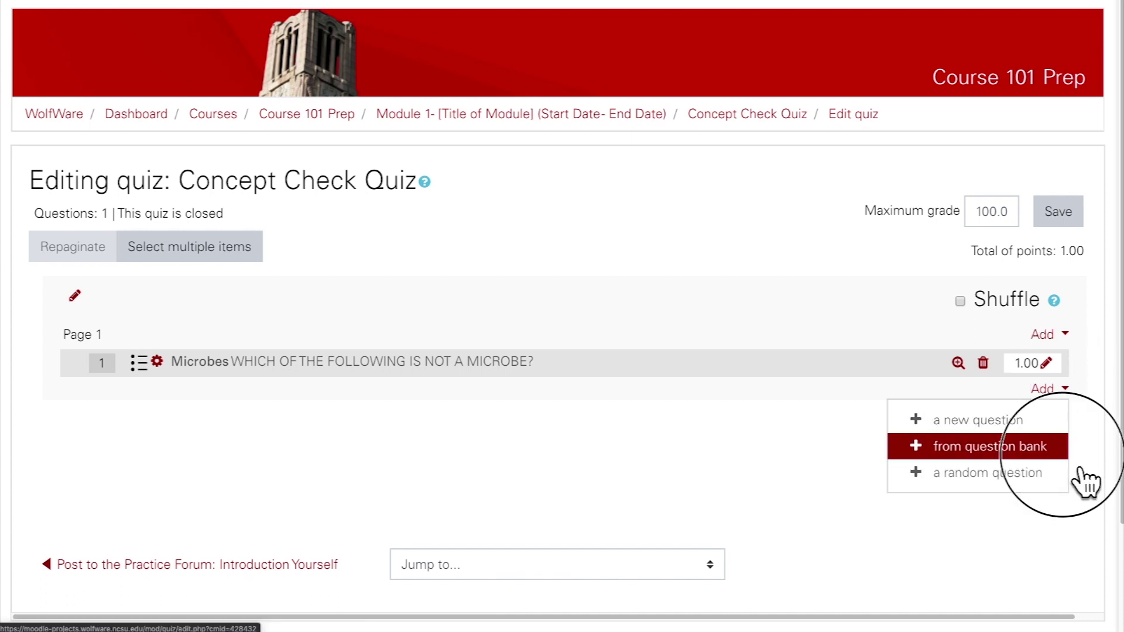
Step: Open the question bank and list the questions in the Module 1 category
click(1067, 456)
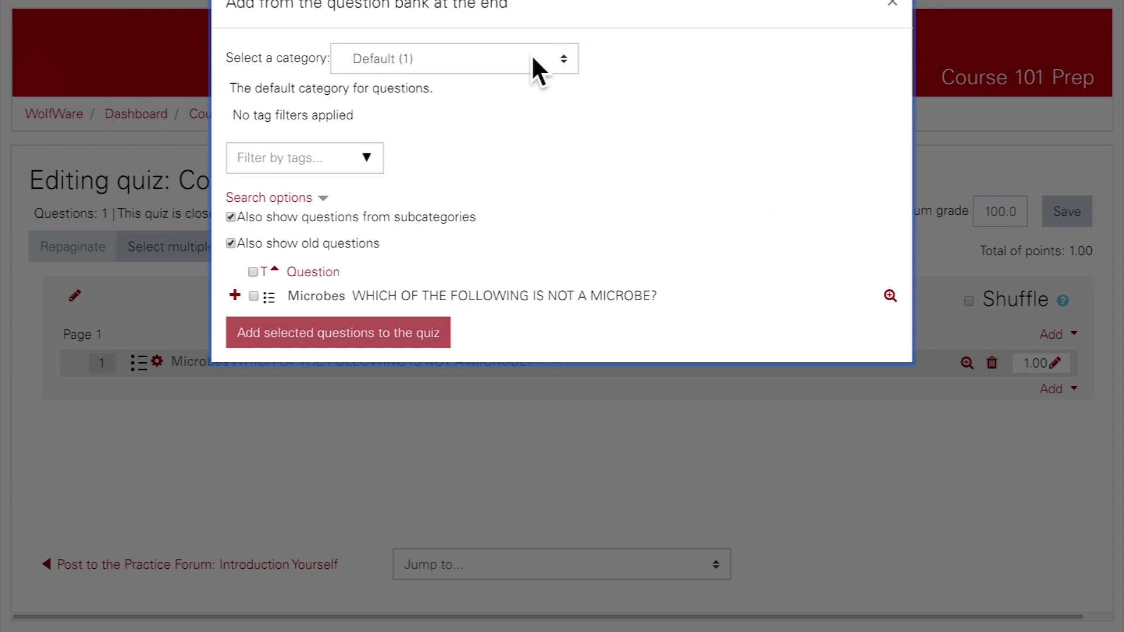
click(533, 57)
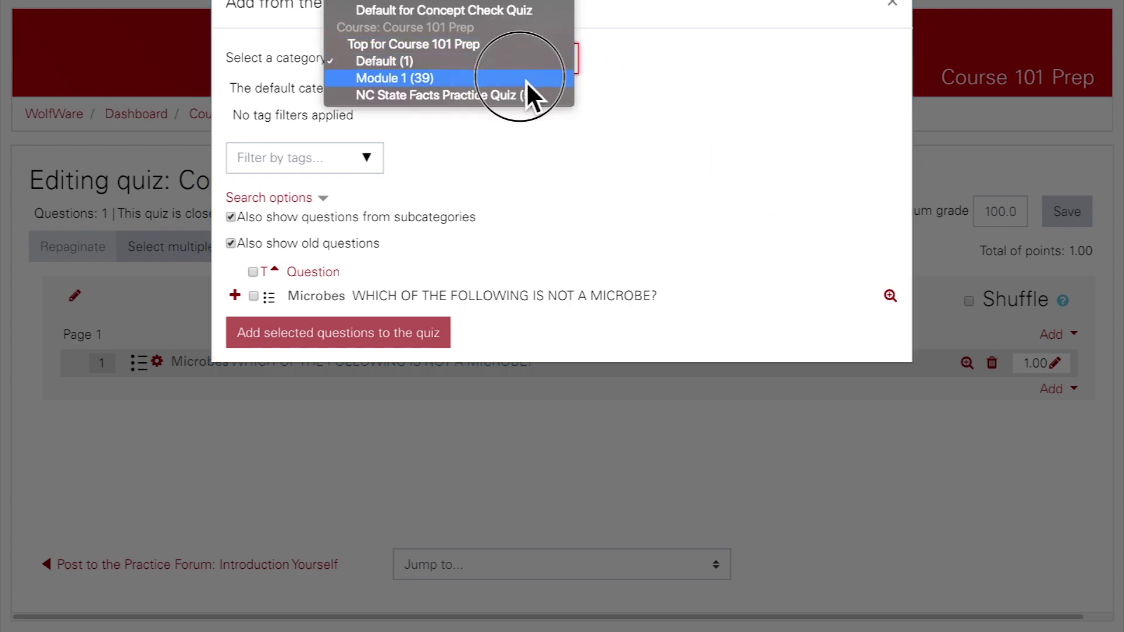
click(526, 81)
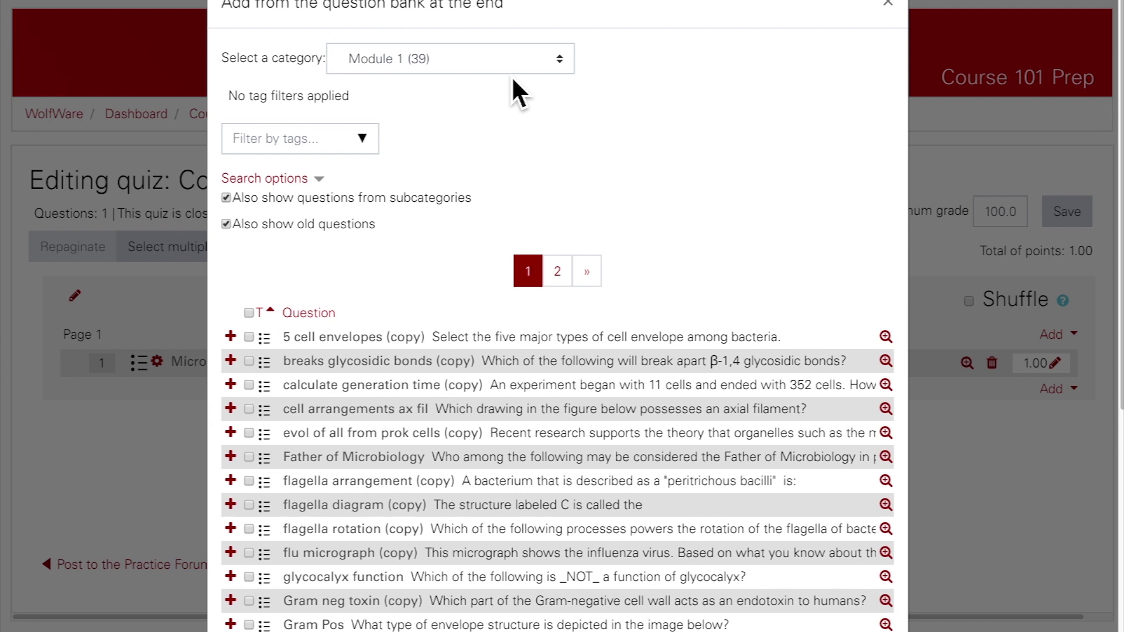
click(343, 142)
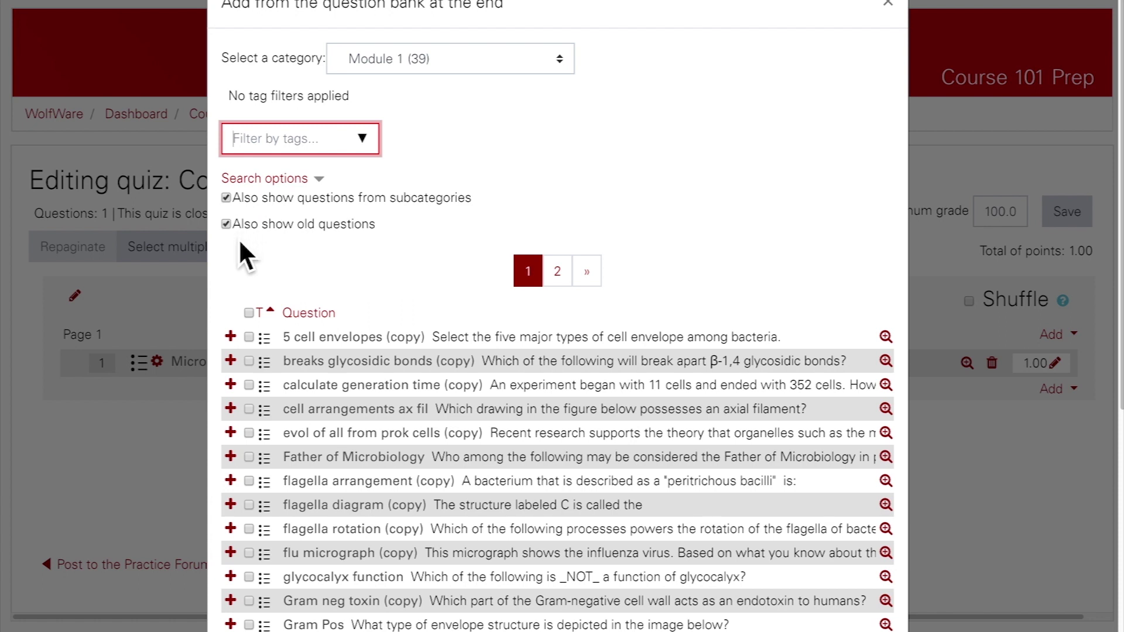
Step: Add flu micrograph (copy) and Gram Pos from Module 1 to the quiz
click(259, 321)
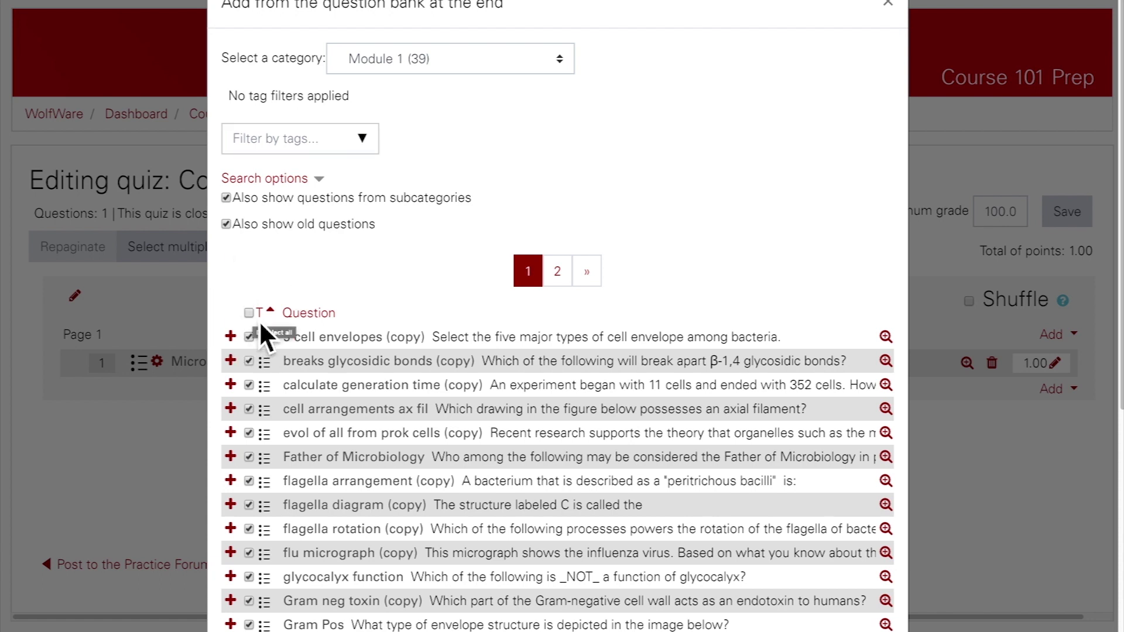
click(259, 321)
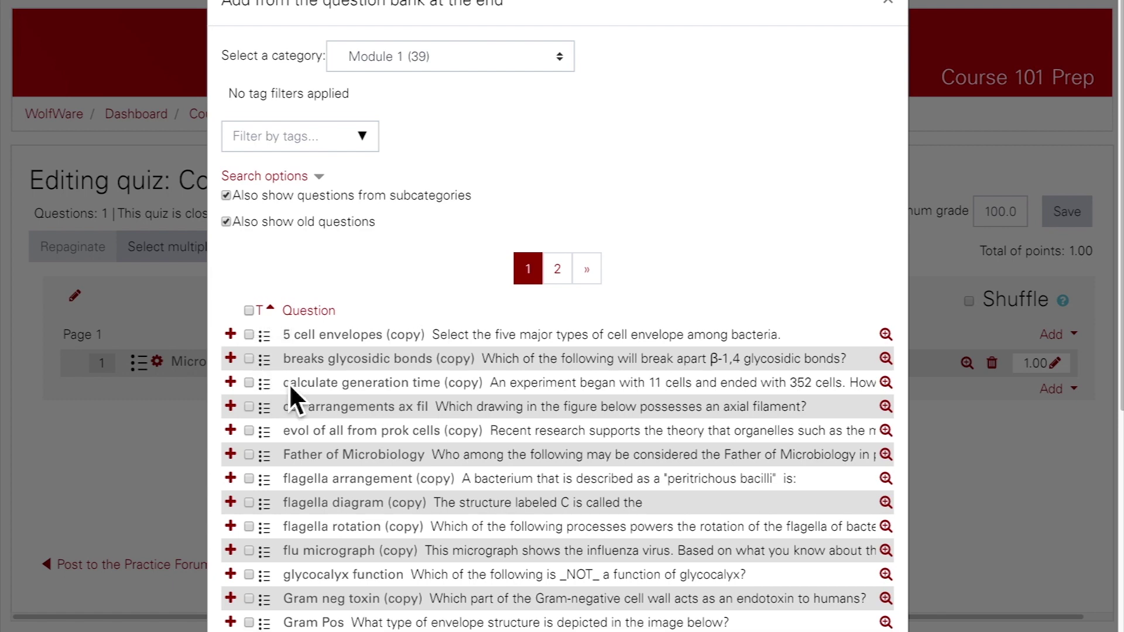
scroll(289, 383, down, 1)
scroll(289, 383, down, 3)
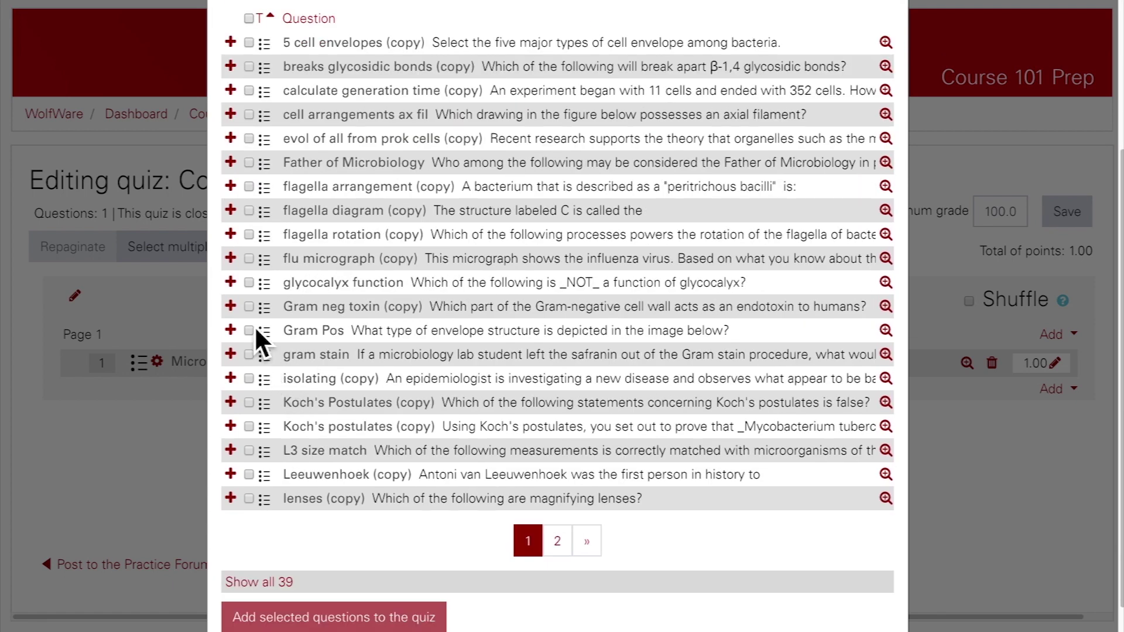
click(248, 259)
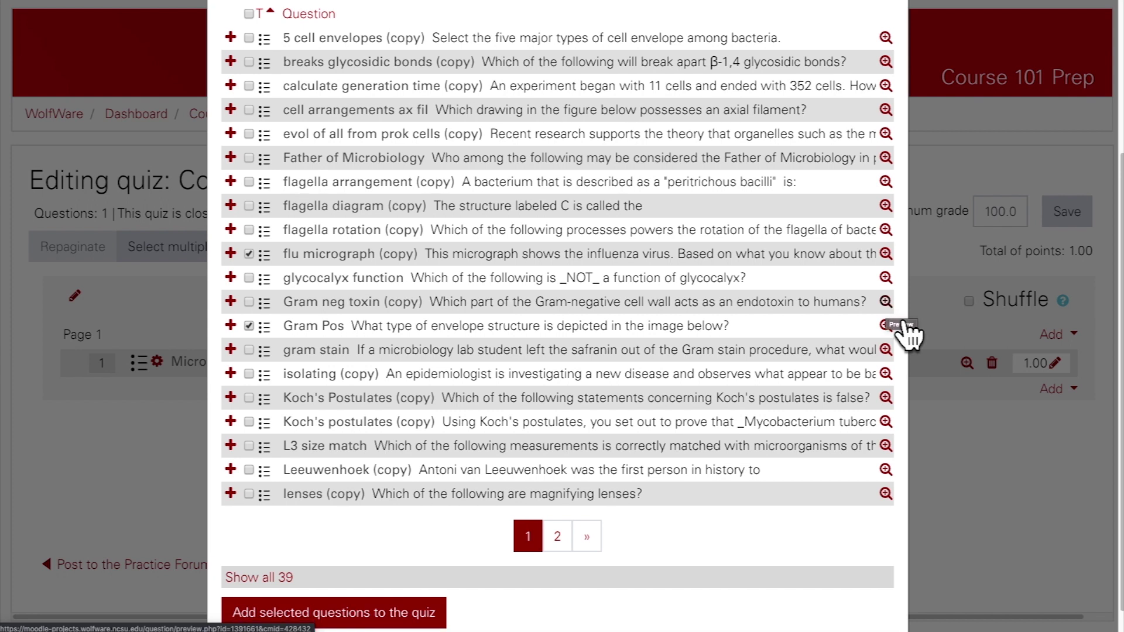
scroll(909, 334, down, 1)
click(430, 595)
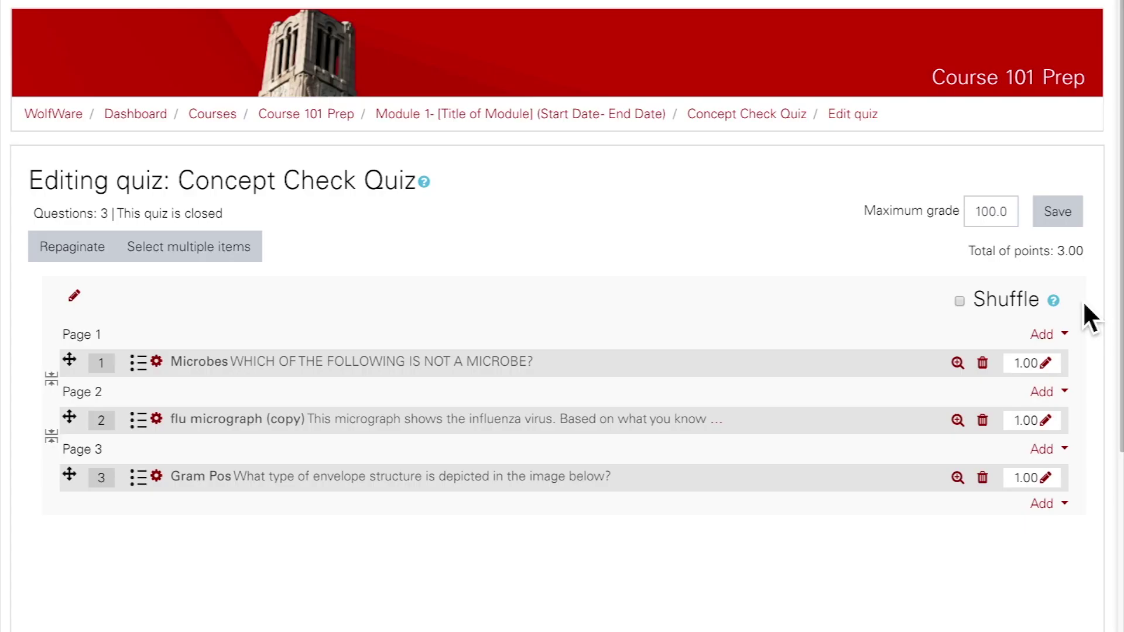
Step: Add a random Key scientists question as page 4, then save the grade settings
click(1067, 505)
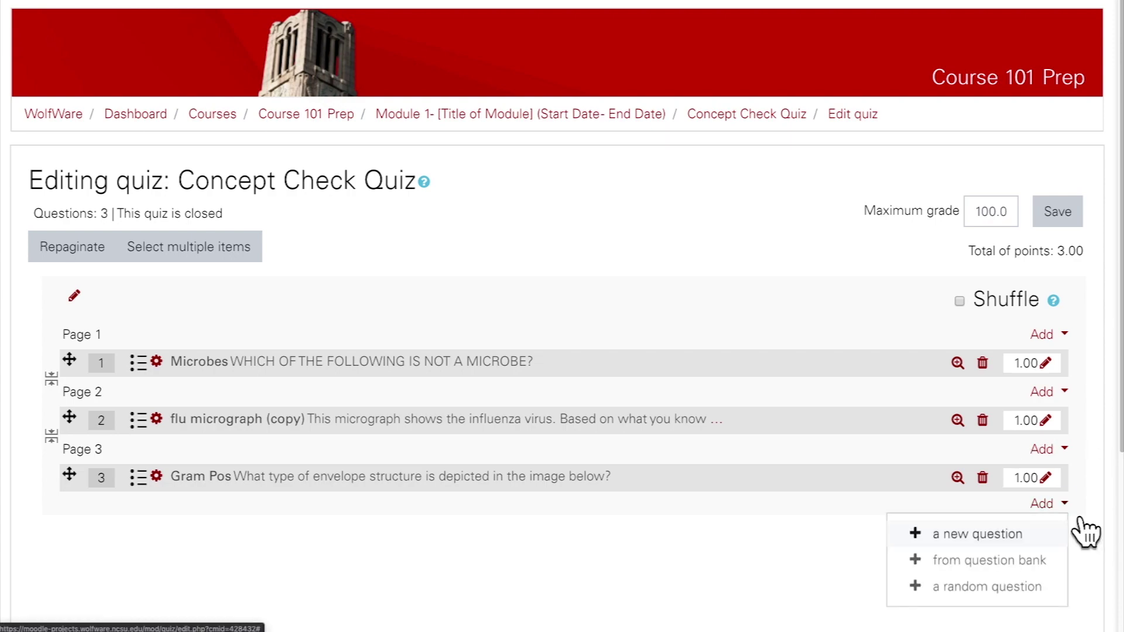
click(1060, 588)
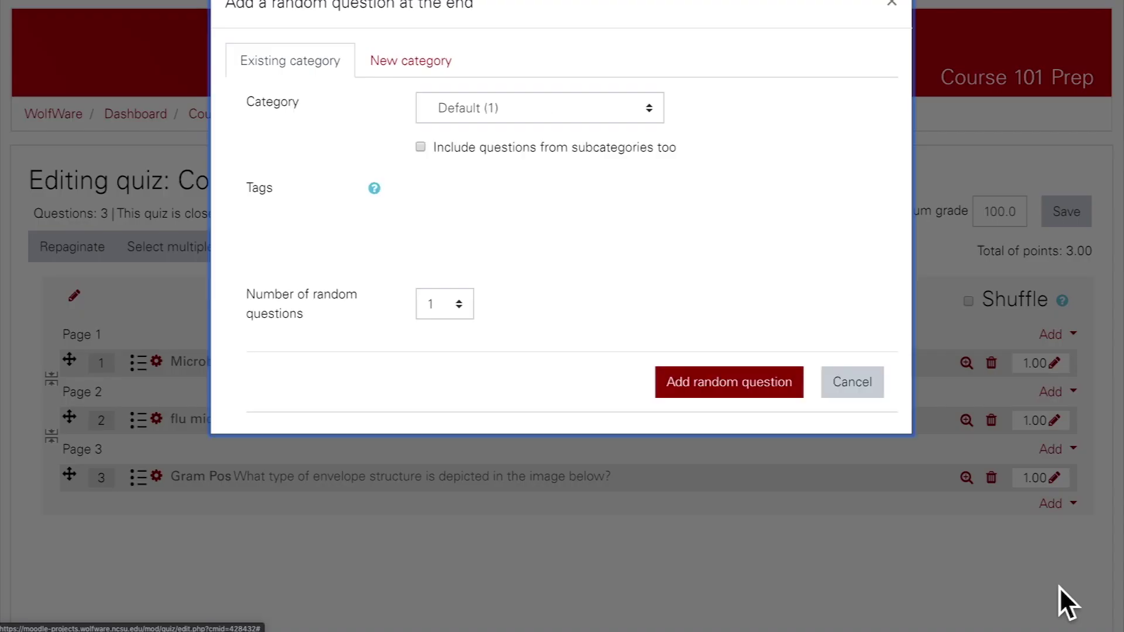
click(623, 110)
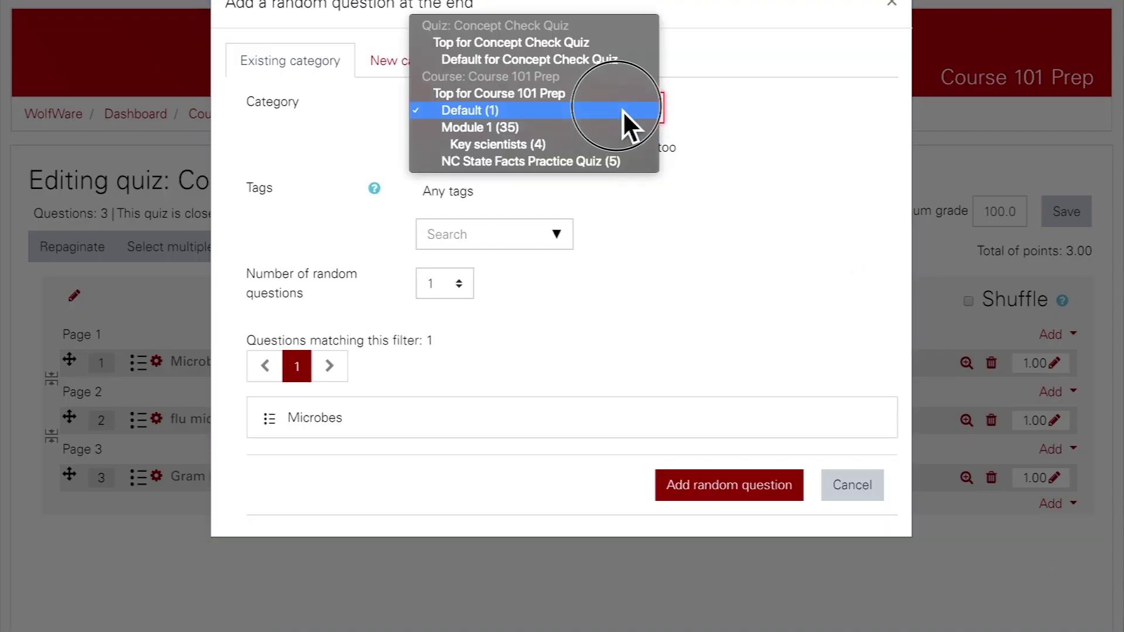
click(620, 145)
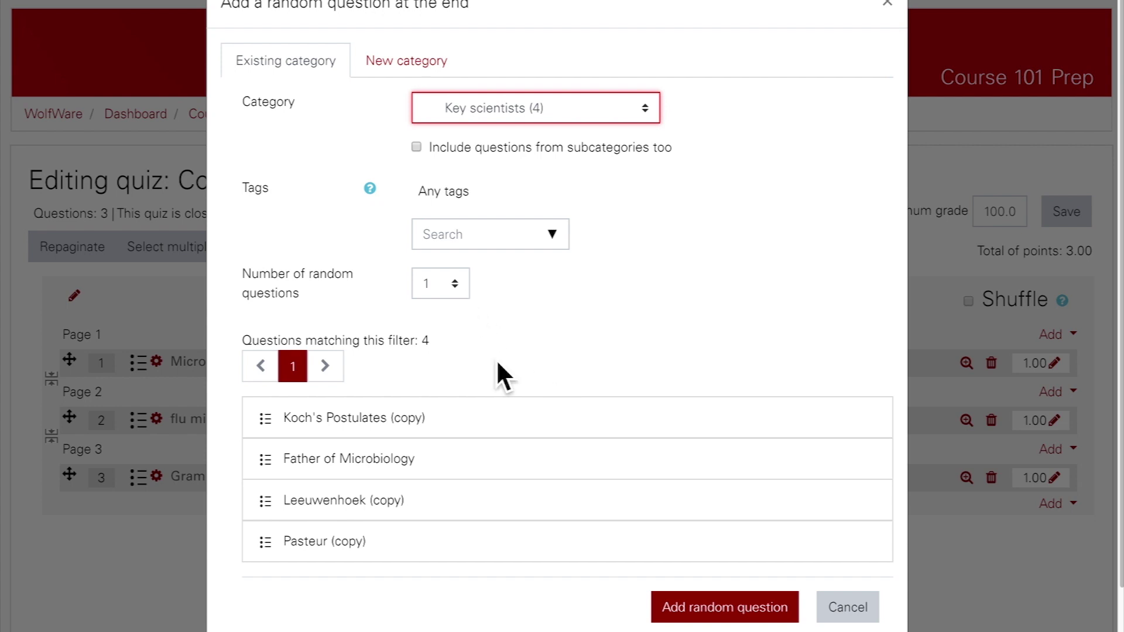
click(779, 618)
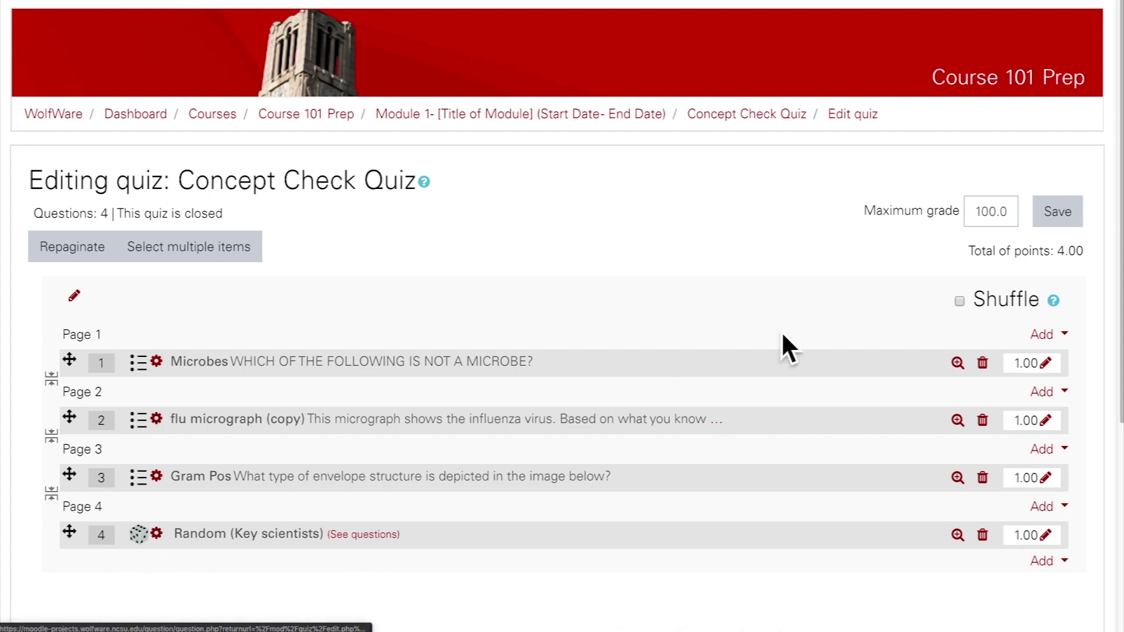
click(1076, 228)
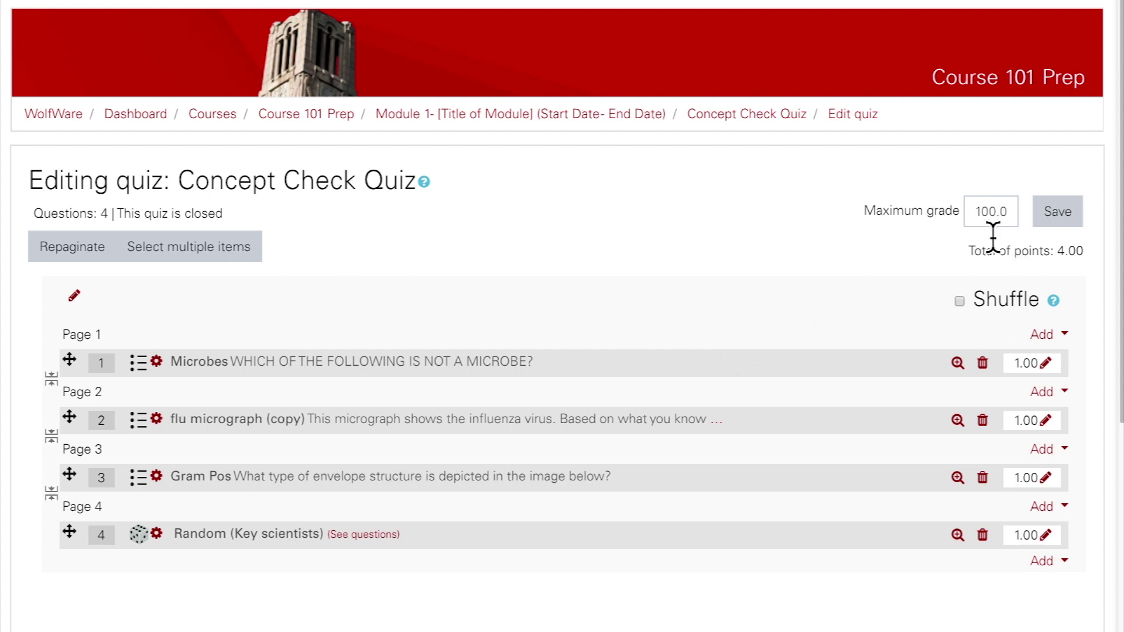
Step: Leave shuffling off and keep every question, including Gram Pos and the random one, on its own page
click(965, 304)
drag(69, 417, 74, 492)
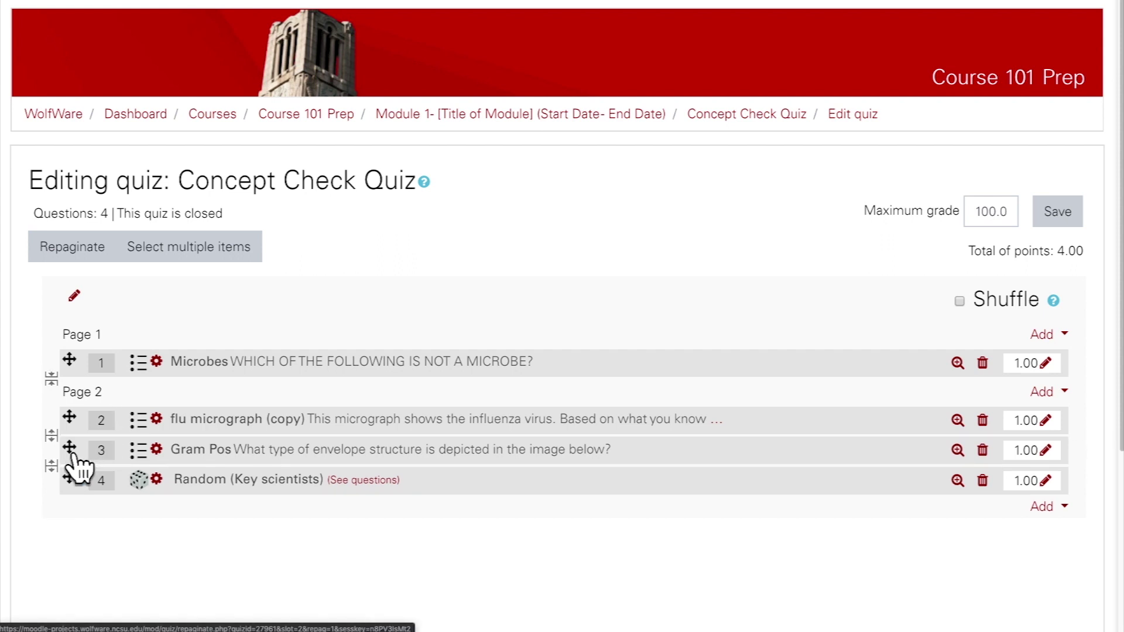
click(55, 439)
click(68, 509)
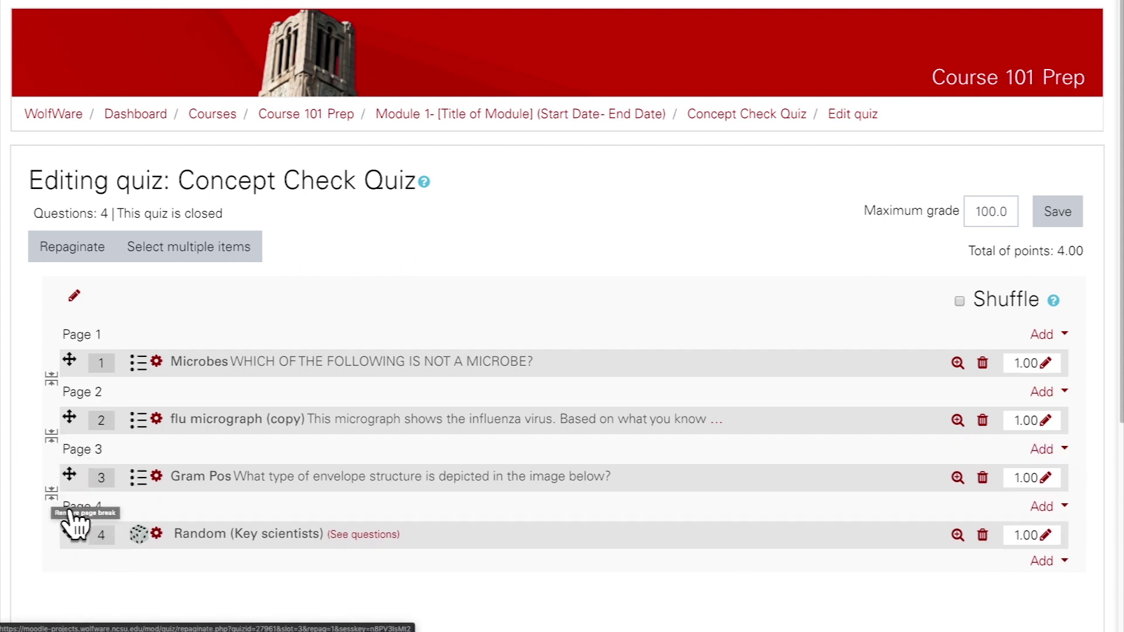
Step: View and dismiss the help explanation for question shuffling
click(1054, 301)
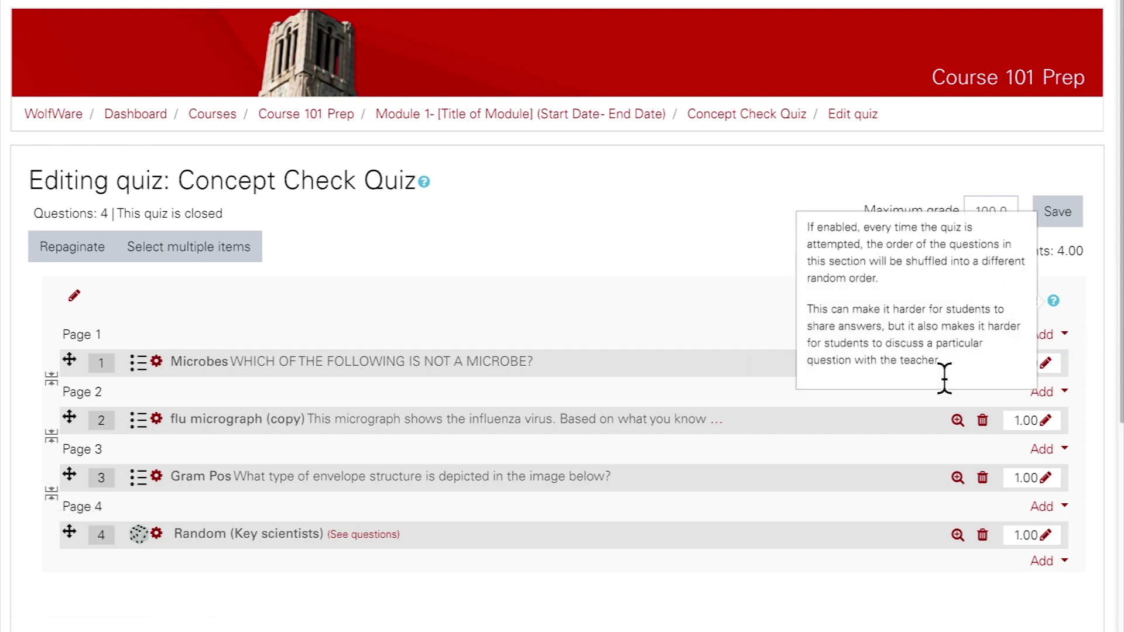
click(652, 582)
scroll(651, 582, down, 3)
scroll(651, 581, down, 1)
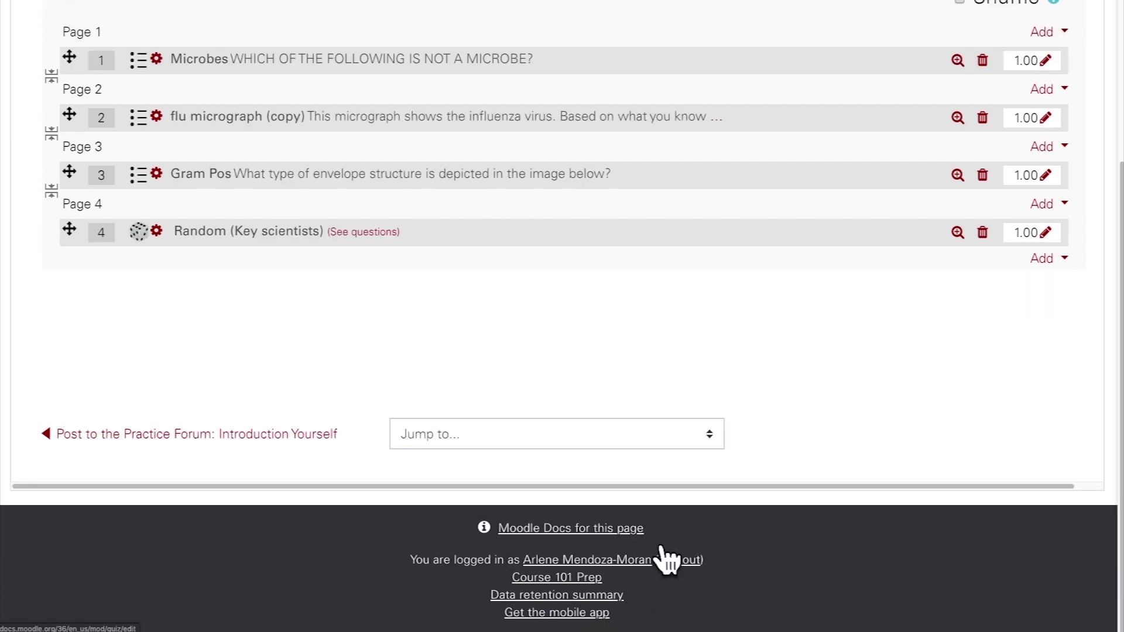
click(661, 550)
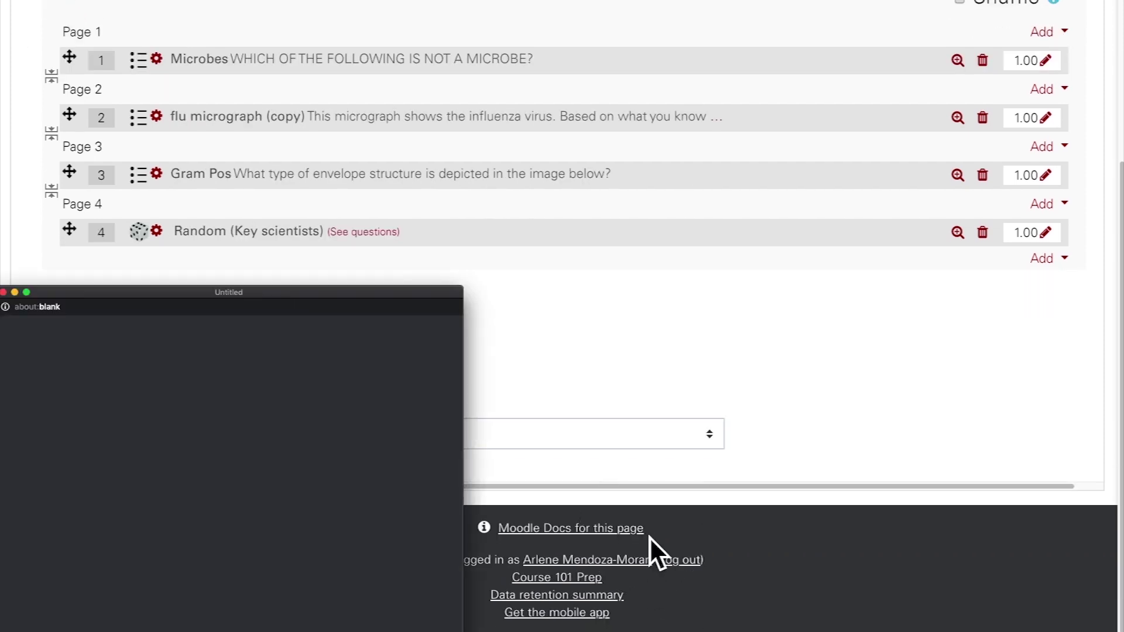
drag(418, 302, 595, 153)
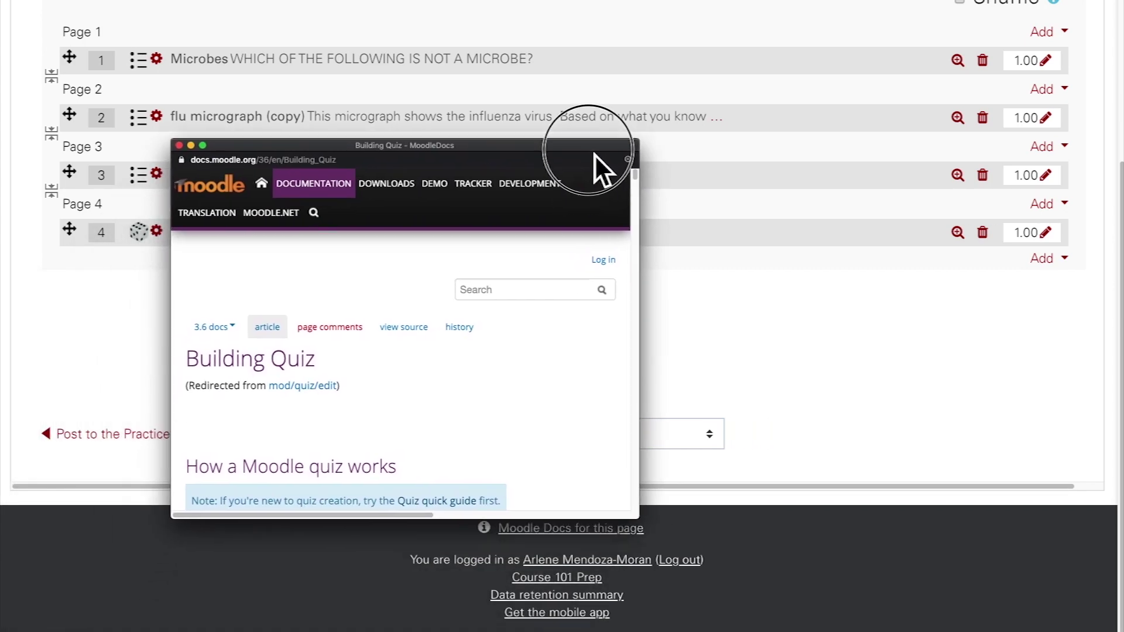
scroll(441, 424, down, 3)
scroll(442, 423, down, 10)
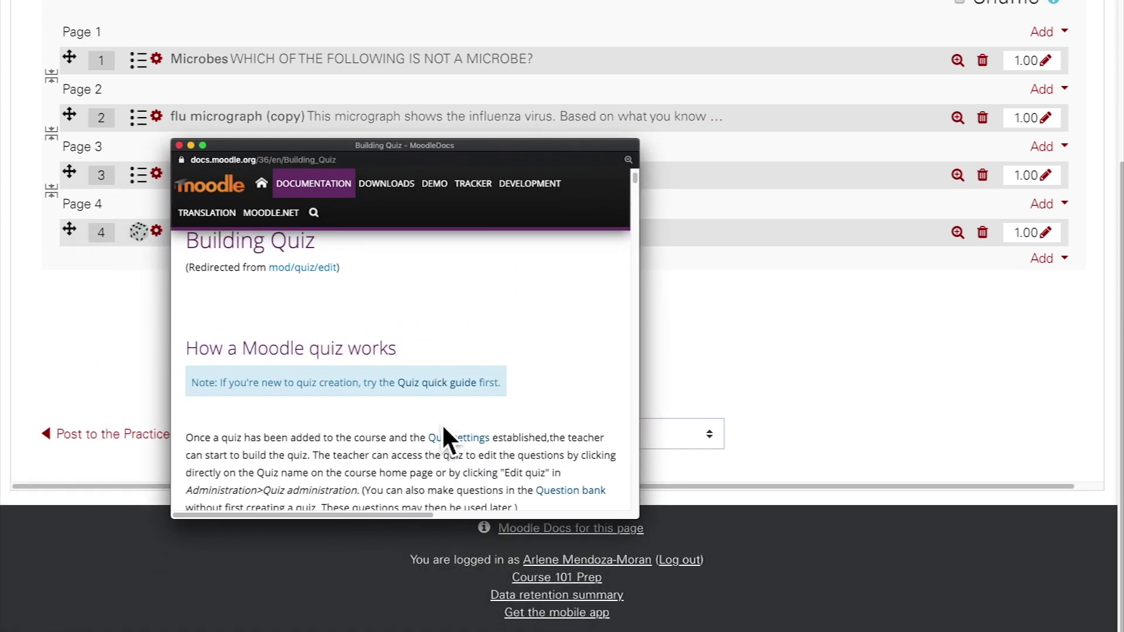
scroll(451, 439, down, 10)
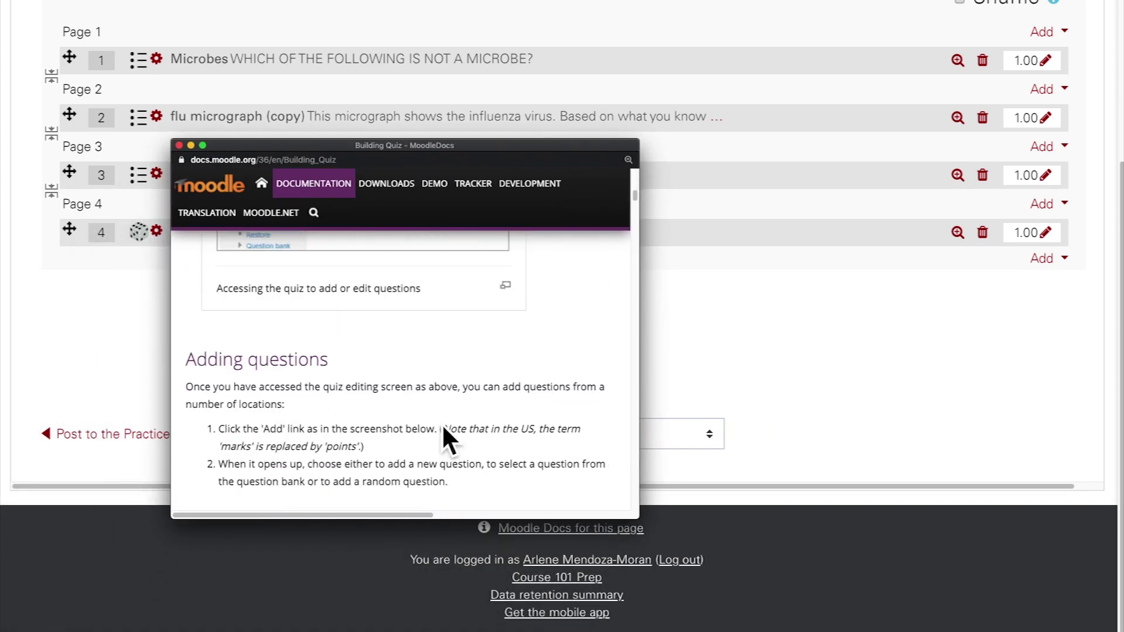
click(182, 147)
scroll(466, 318, up, 5)
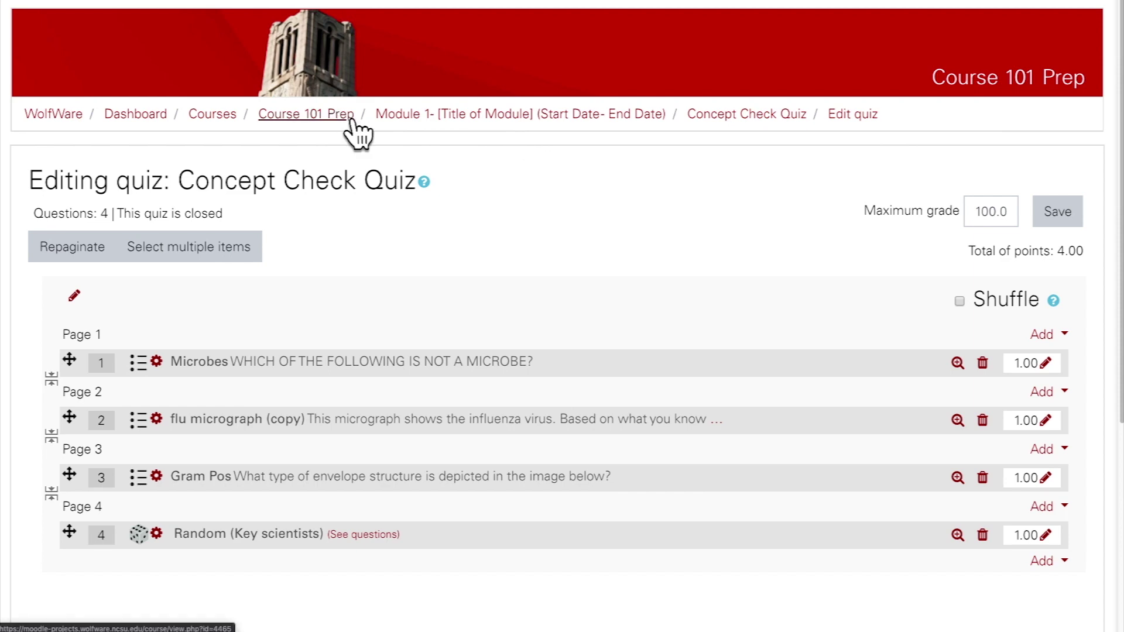
Step: Start a timed preview attempt of Concept Check Quiz from its administration menu
click(744, 130)
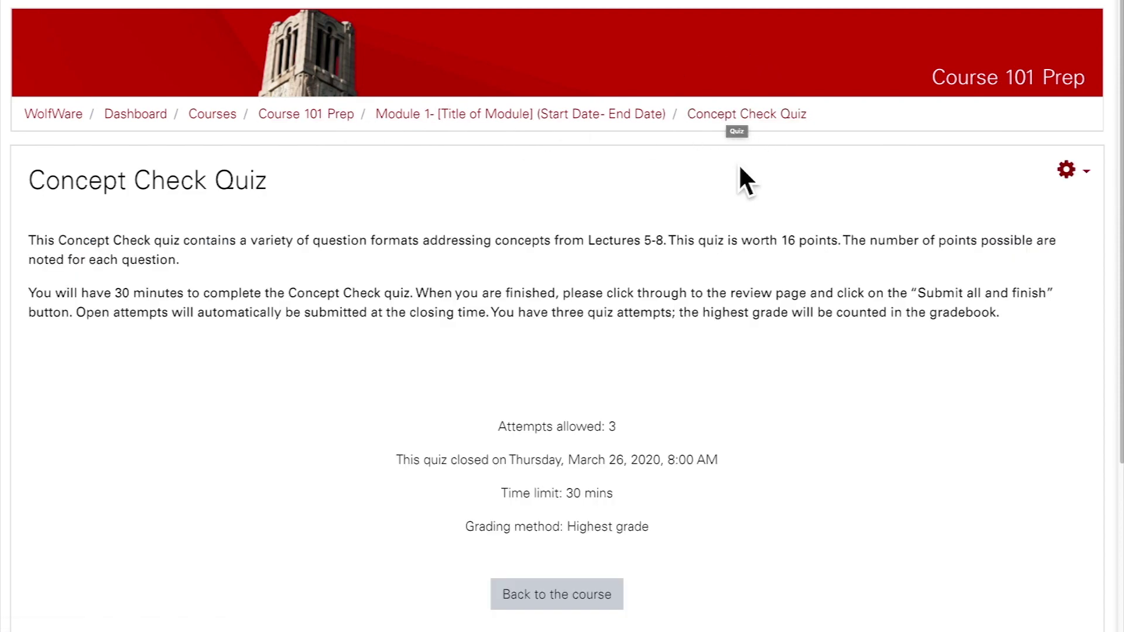
scroll(748, 327, down, 2)
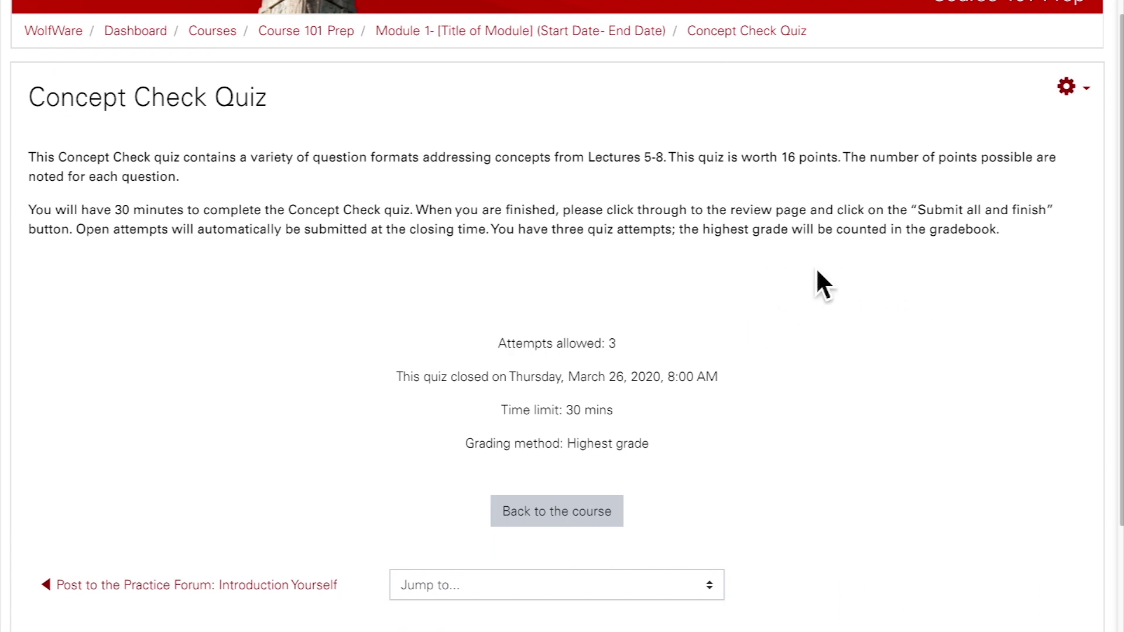
click(1088, 98)
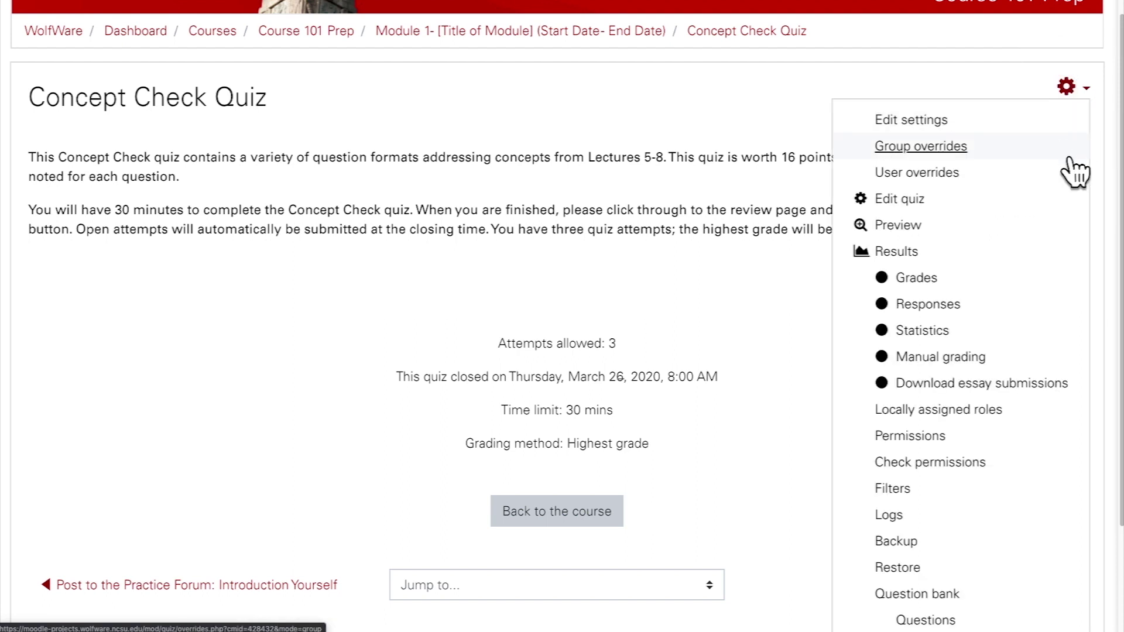
click(1055, 235)
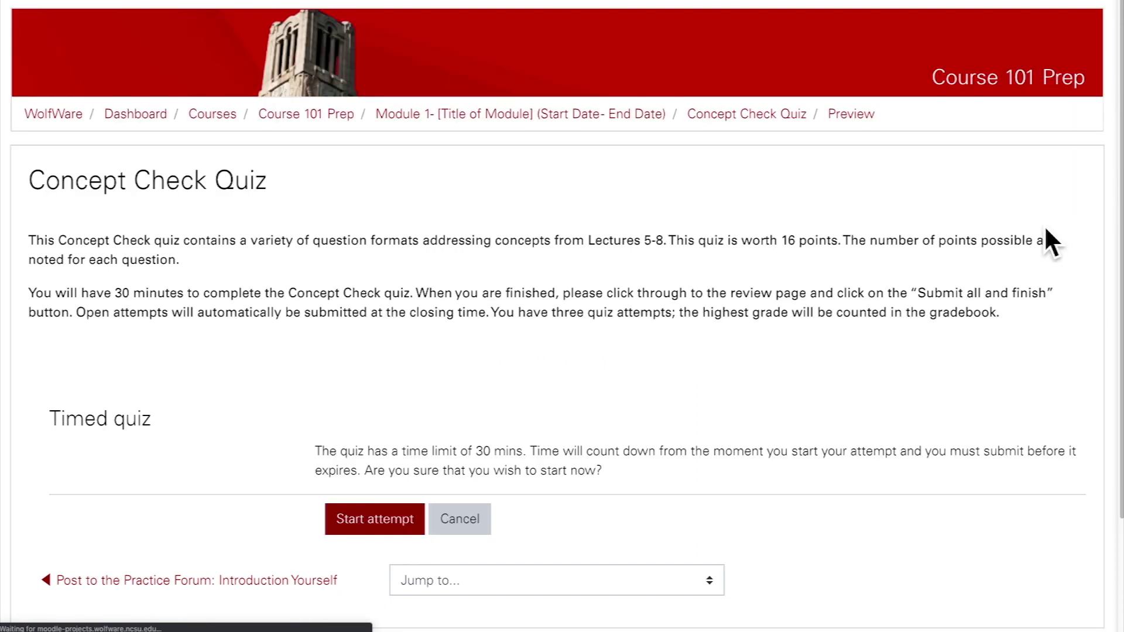
click(414, 534)
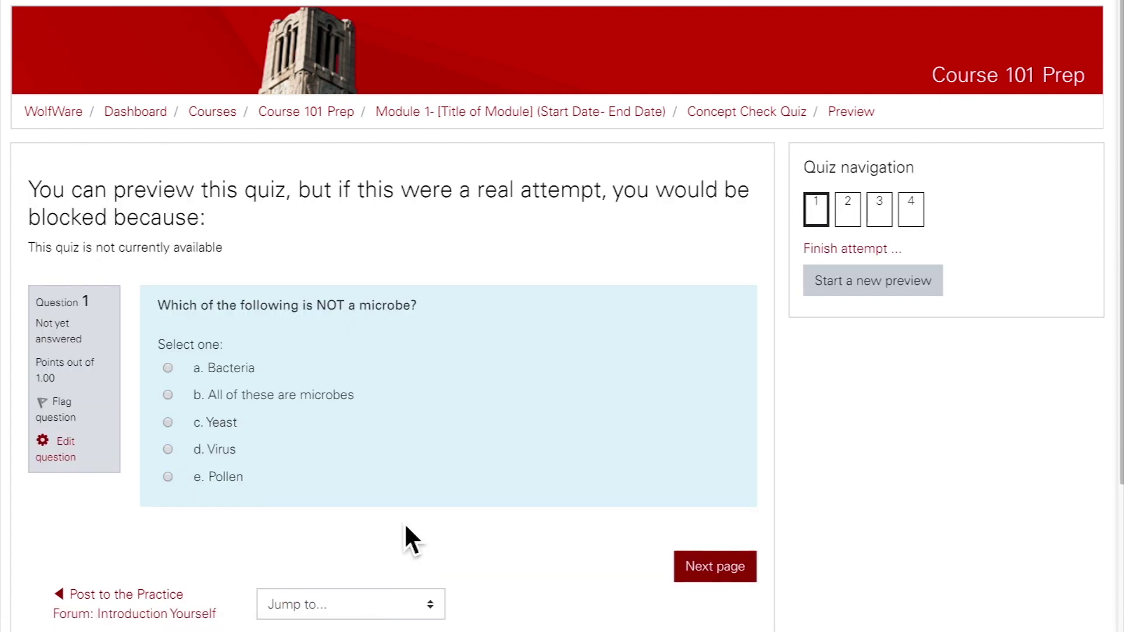
Step: Page through the preview from the Microbes question past the flu micrograph question
scroll(405, 526, down, 1)
click(740, 535)
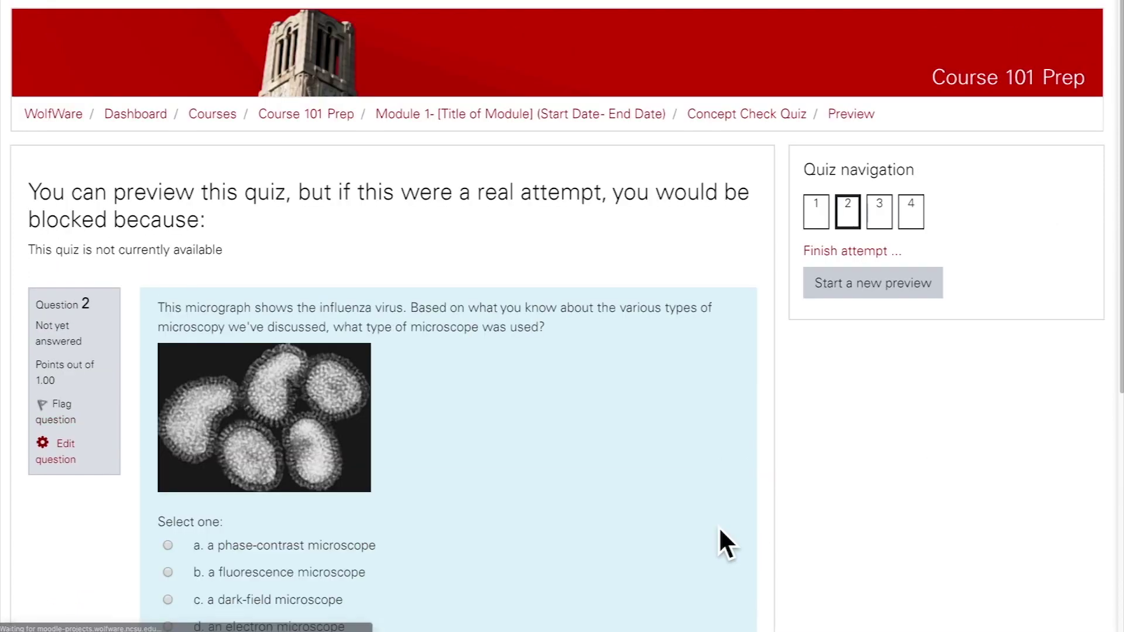
scroll(711, 518, down, 1)
scroll(729, 545, down, 2)
click(749, 584)
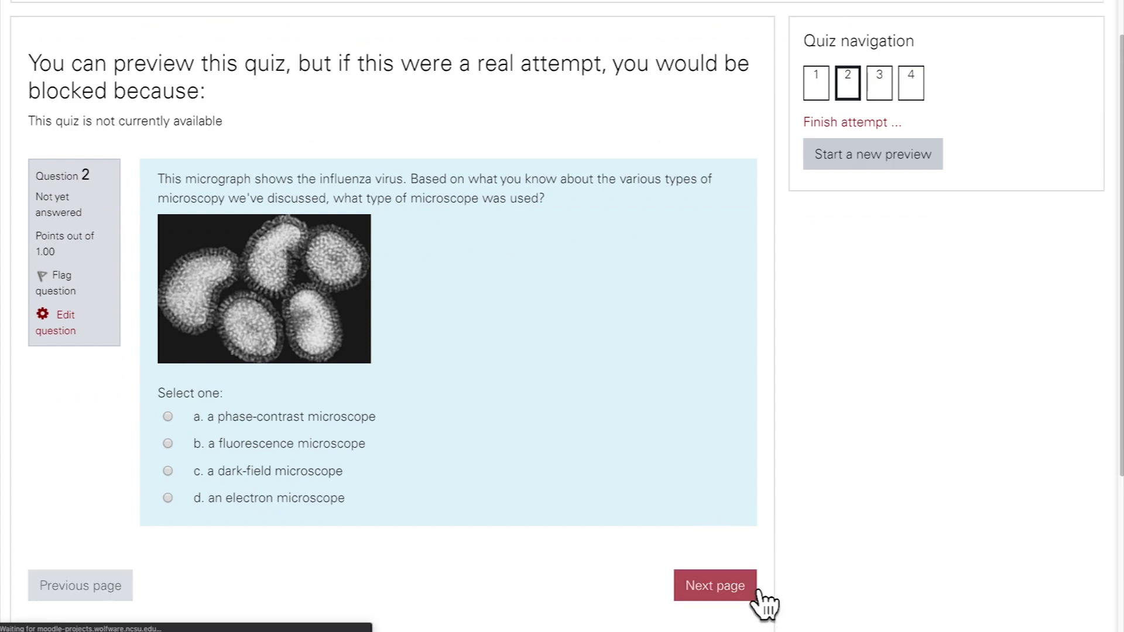